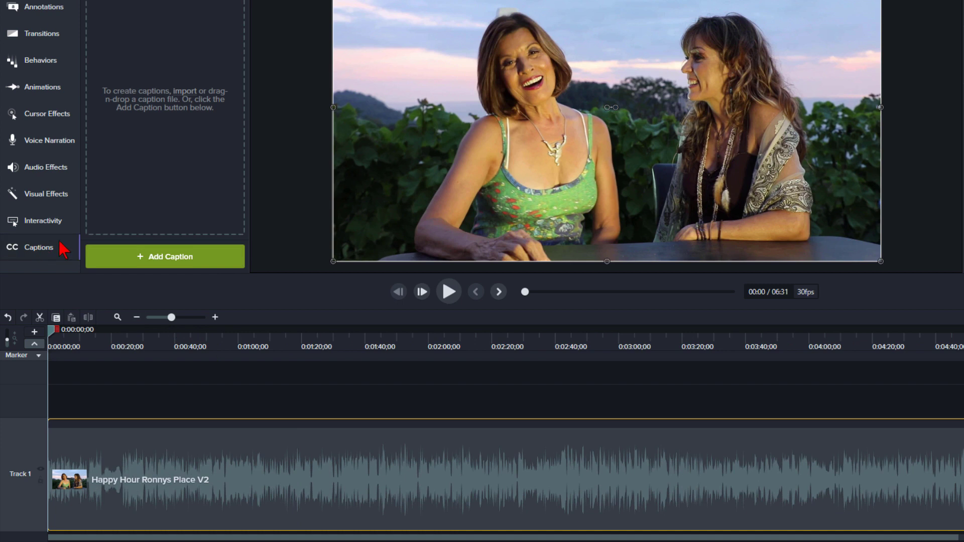
- Add a blank caption at the start of the timeline and extend it over the full length of the video clip
click(171, 264)
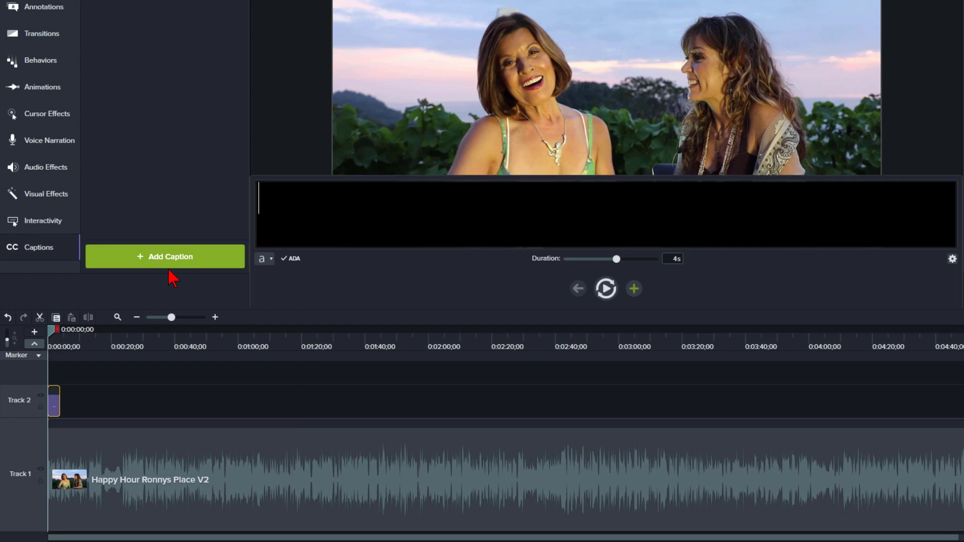
click(151, 318)
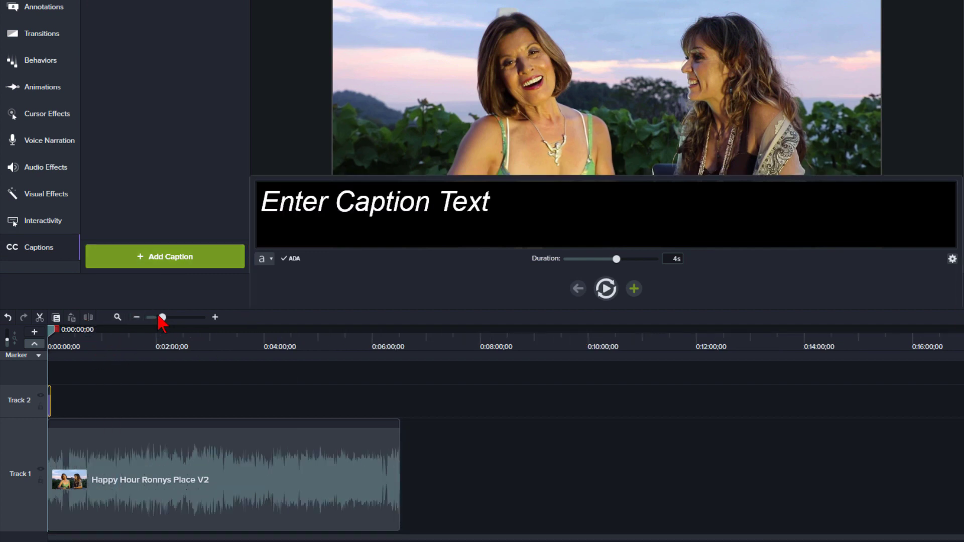
drag(50, 401, 402, 417)
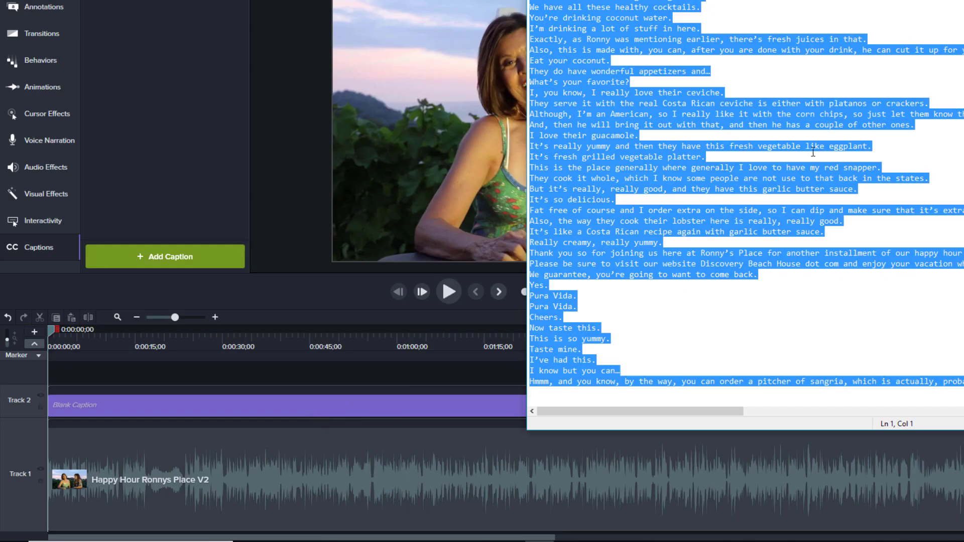
- Copy the entire transcript from the text file and paste it into the blank caption
scroll(746, 201, up, 10)
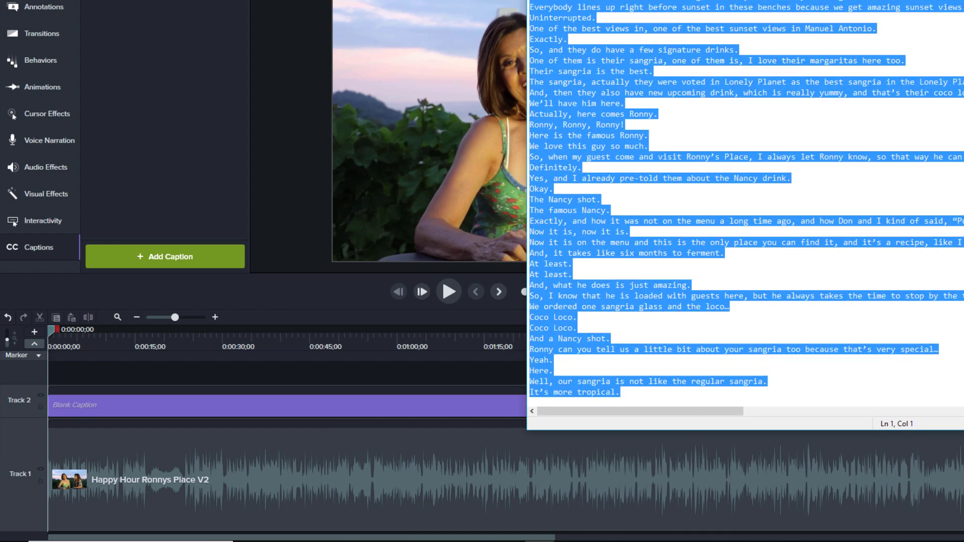
key(ctrl+c)
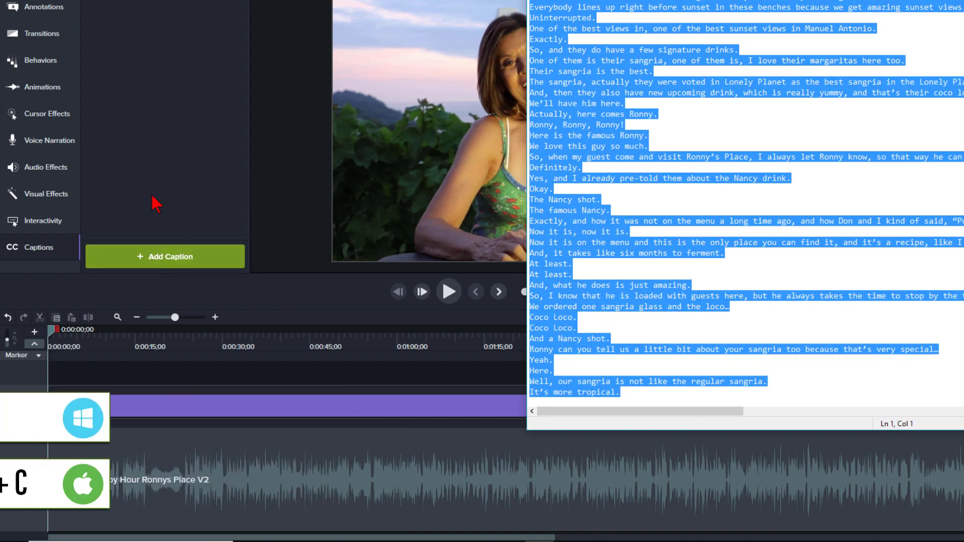
click(164, 257)
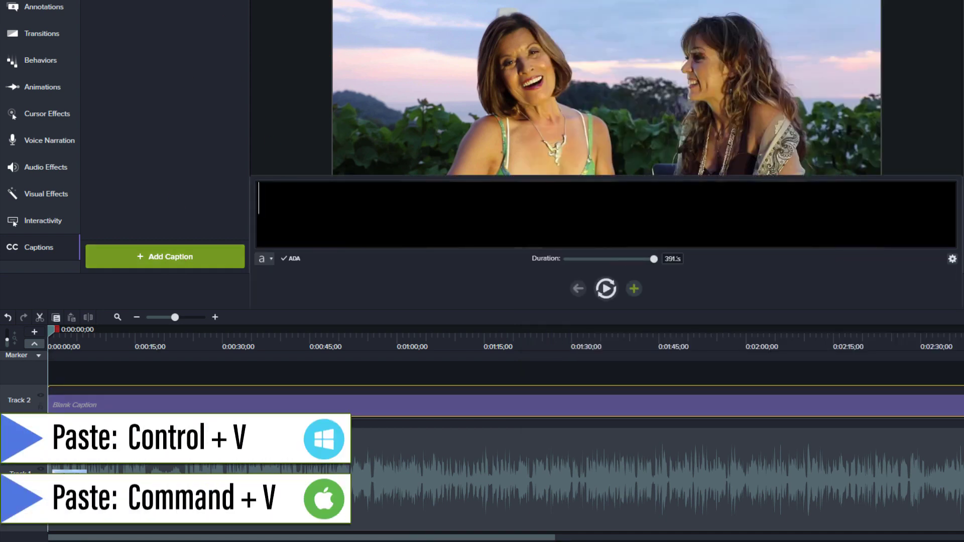
key(ctrl+v)
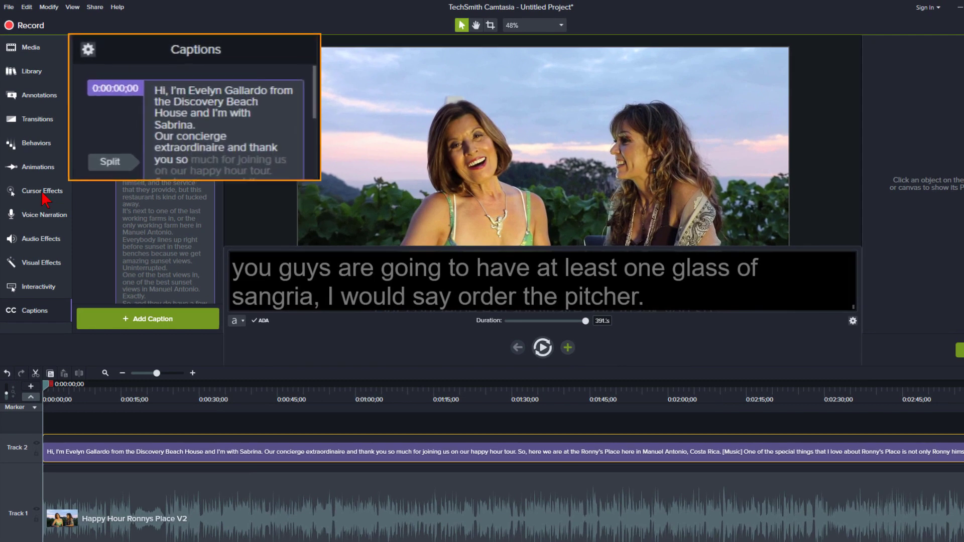
- Start syncing the pasted transcript with the video's audio, continuing past the syncing instructions
click(83, 48)
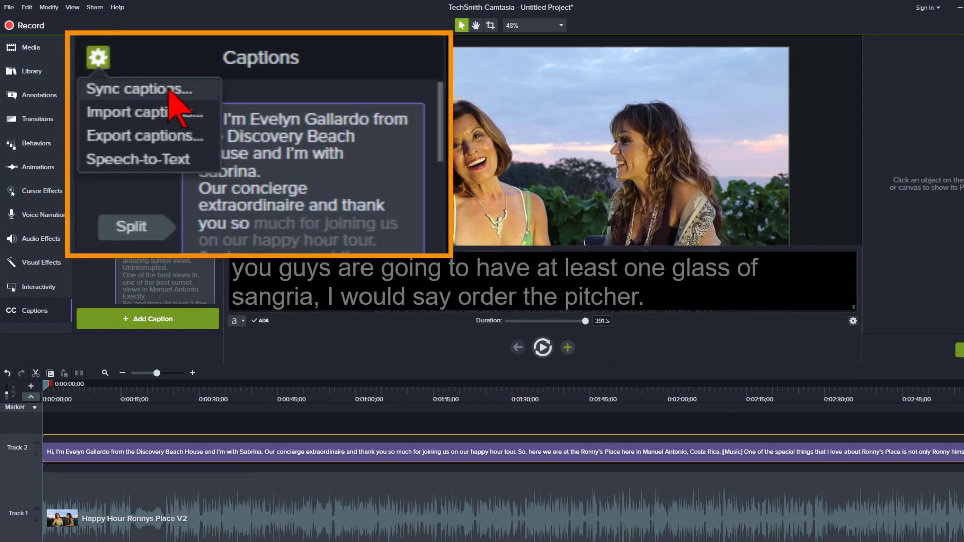
click(105, 60)
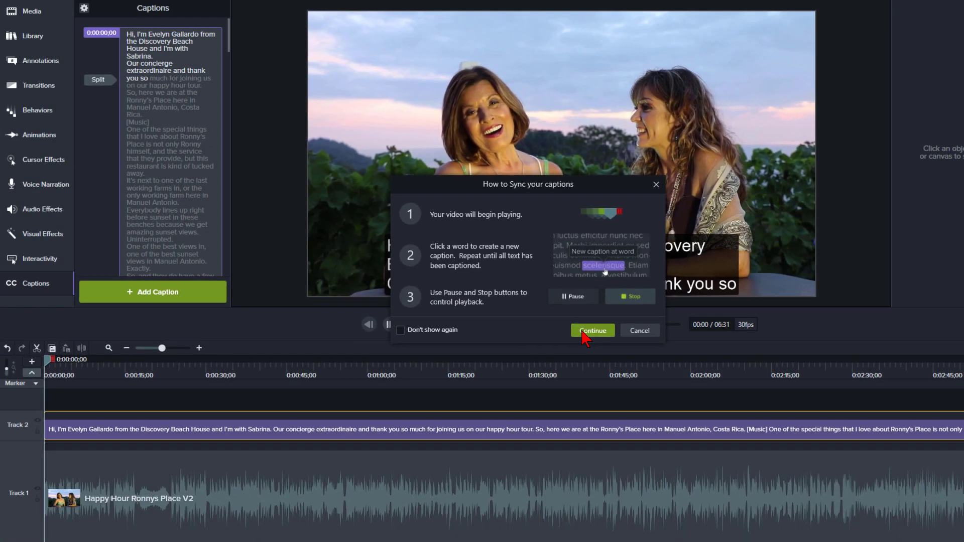
click(560, 425)
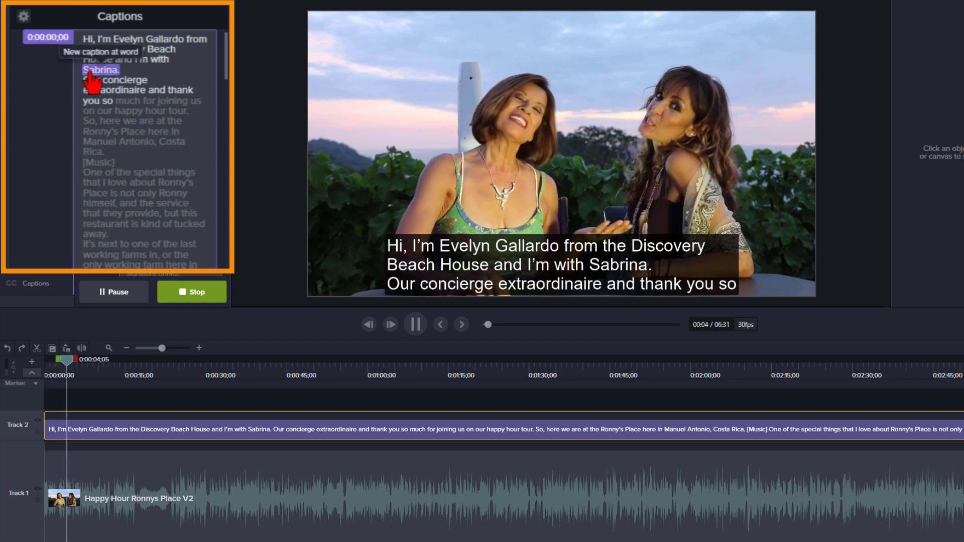
- During sync playback, start new captions at the concierge's name, "Our" and "So," as they are spoken, and stop syncing
click(83, 73)
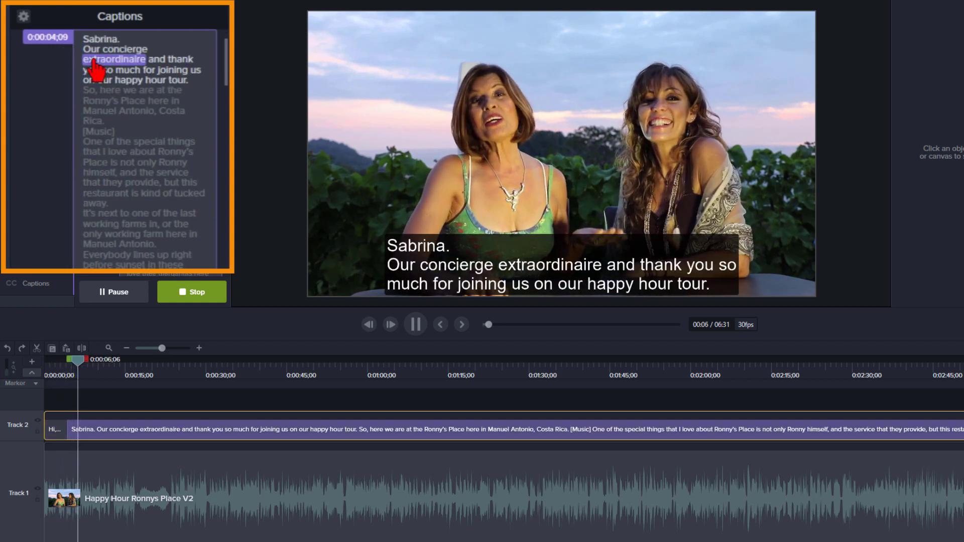
click(91, 69)
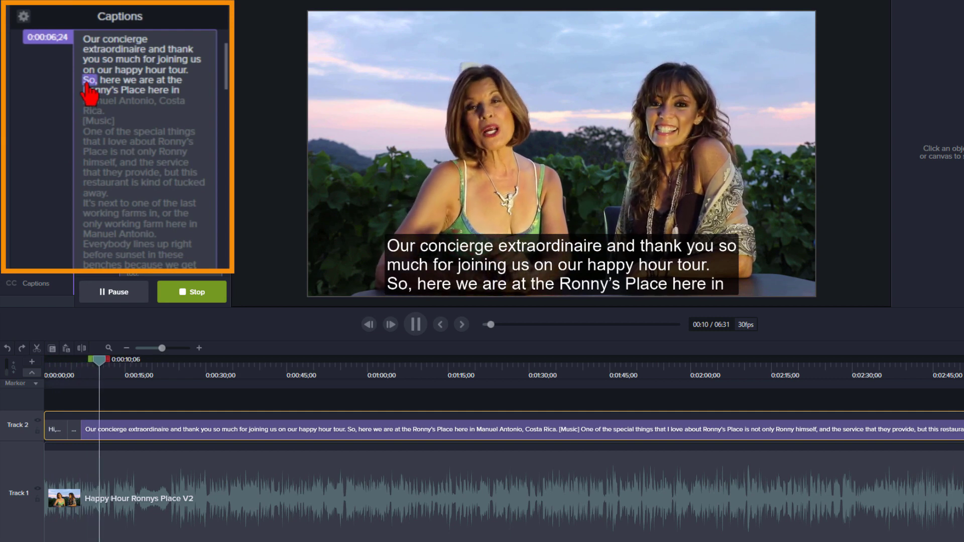
click(88, 81)
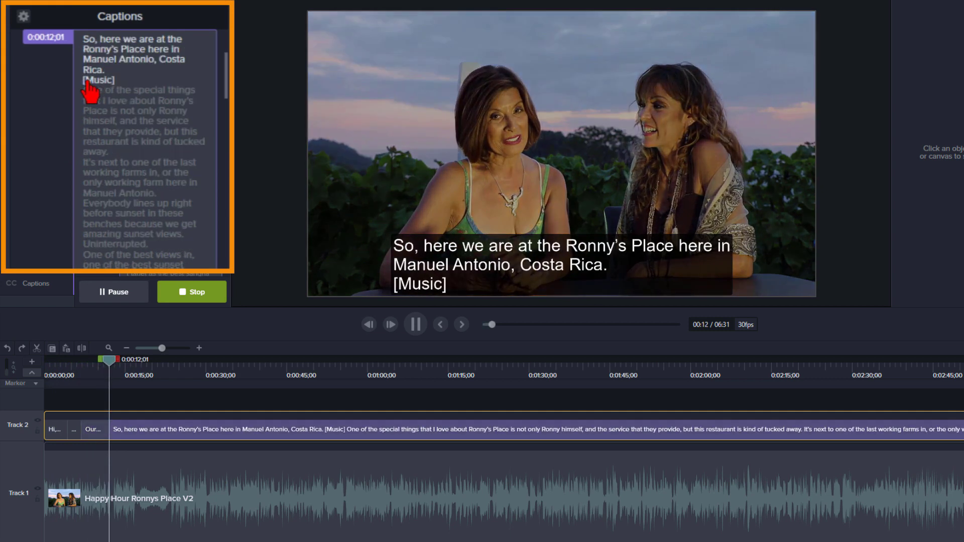
click(184, 293)
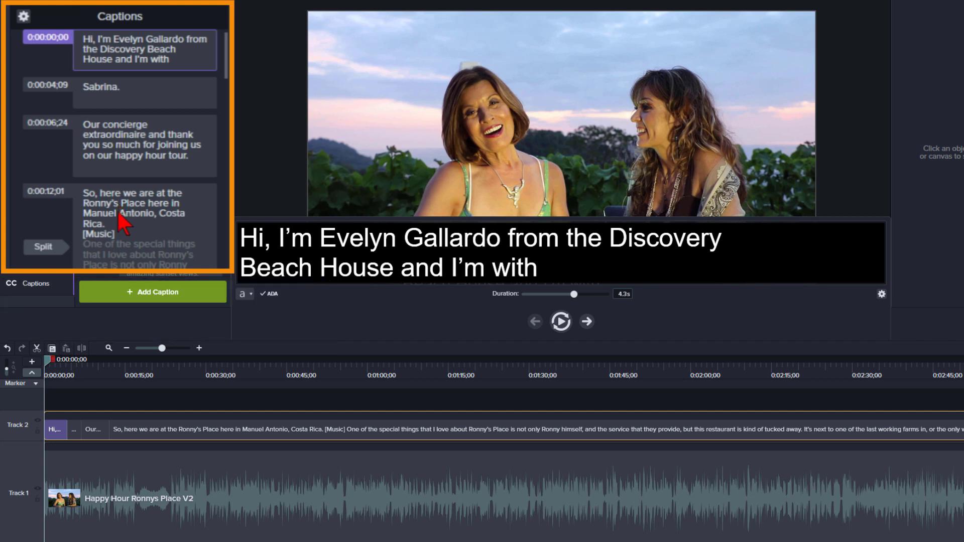
- Select the caption at 0:00:12;01 and resume syncing captions from the playhead
click(124, 217)
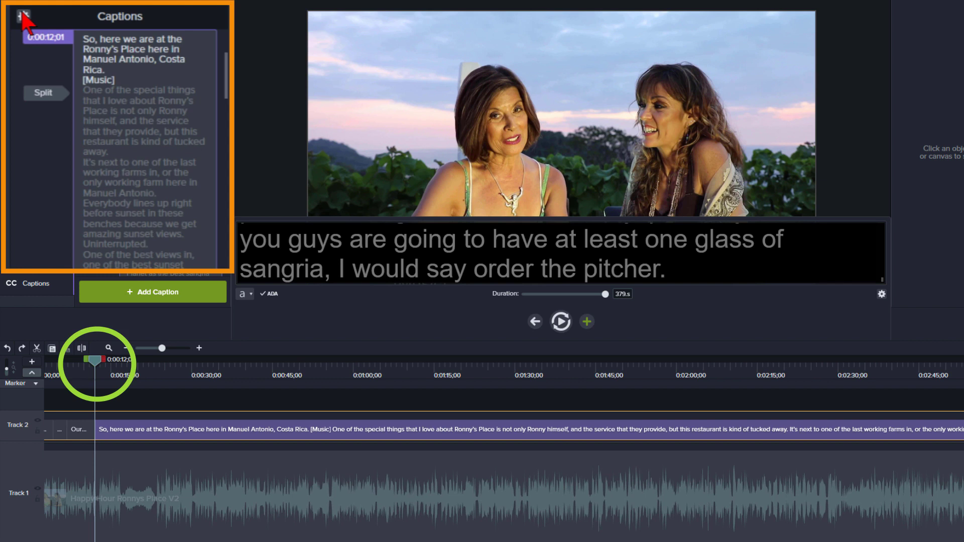
click(23, 16)
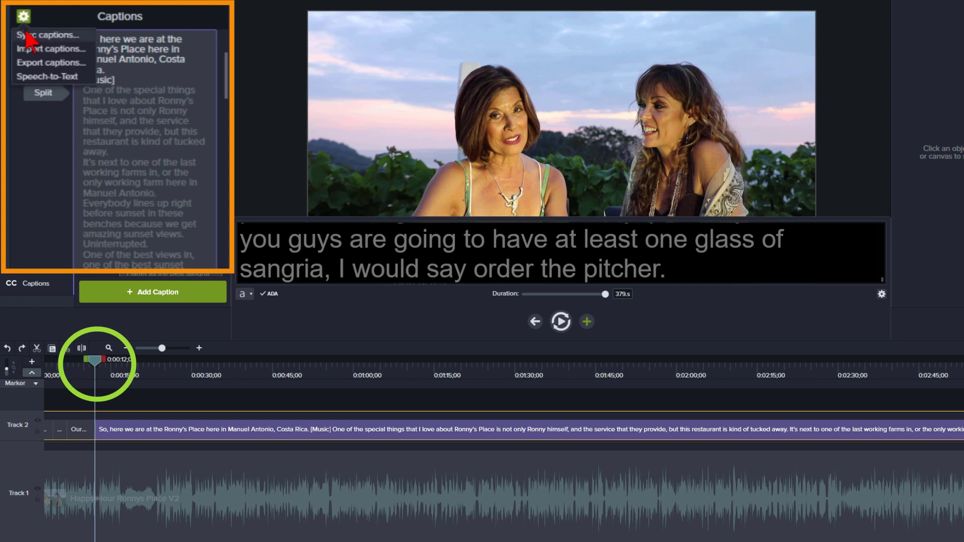
click(30, 34)
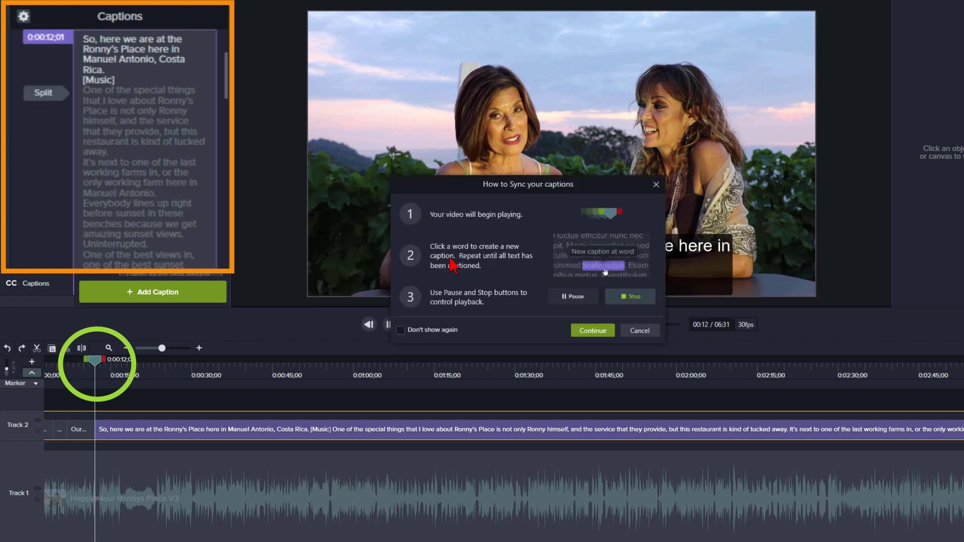
click(592, 330)
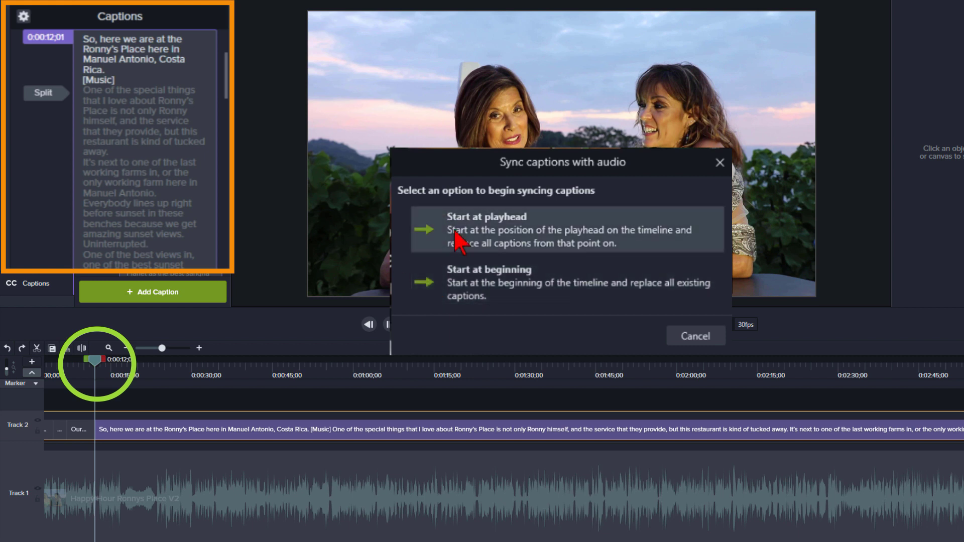
click(485, 242)
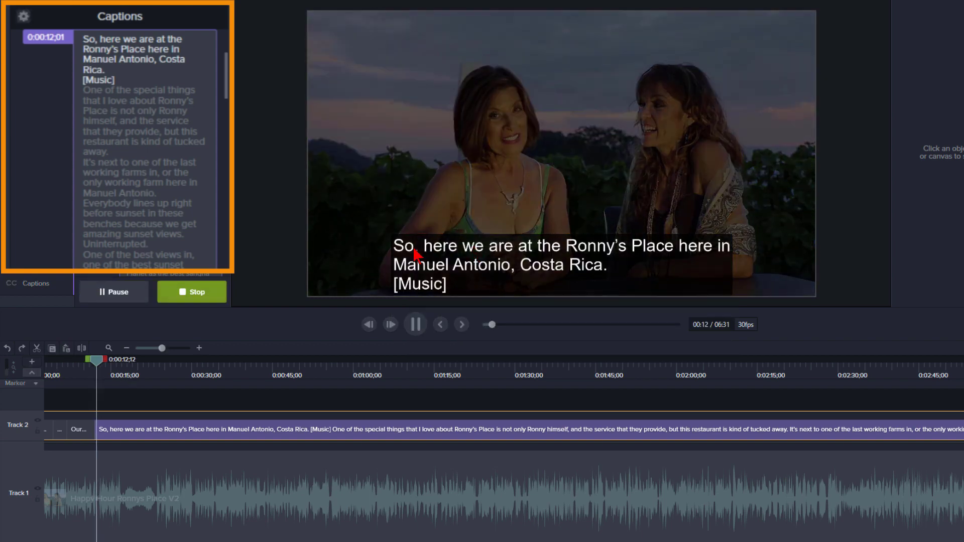
- Start new captions at "[Music]", "and the service", "It's next to" and each following phrase as it is spoken, through the video's end
click(96, 94)
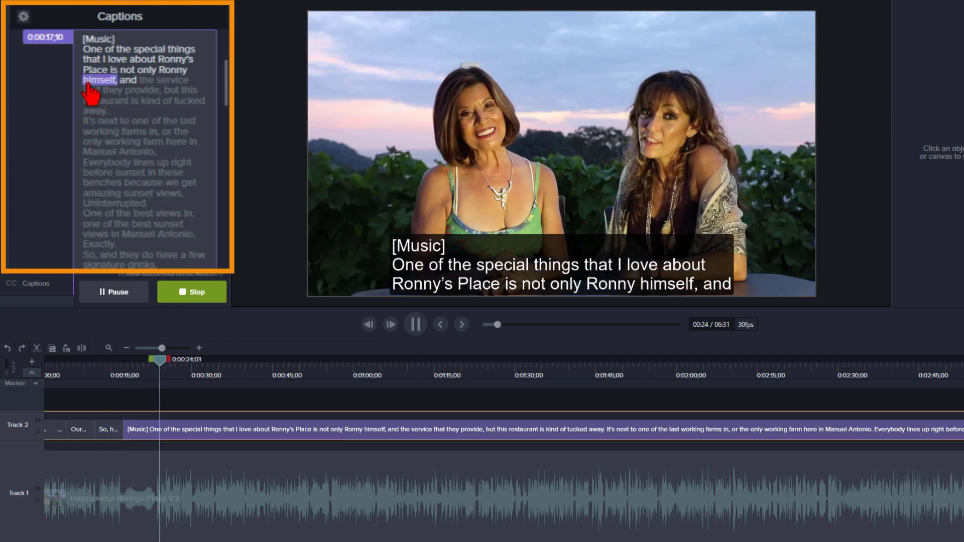
click(128, 80)
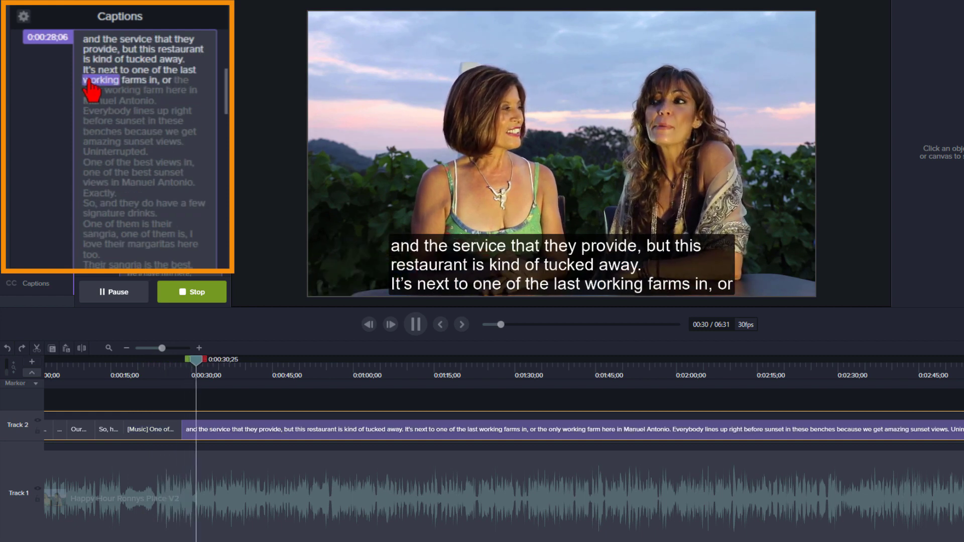
click(86, 85)
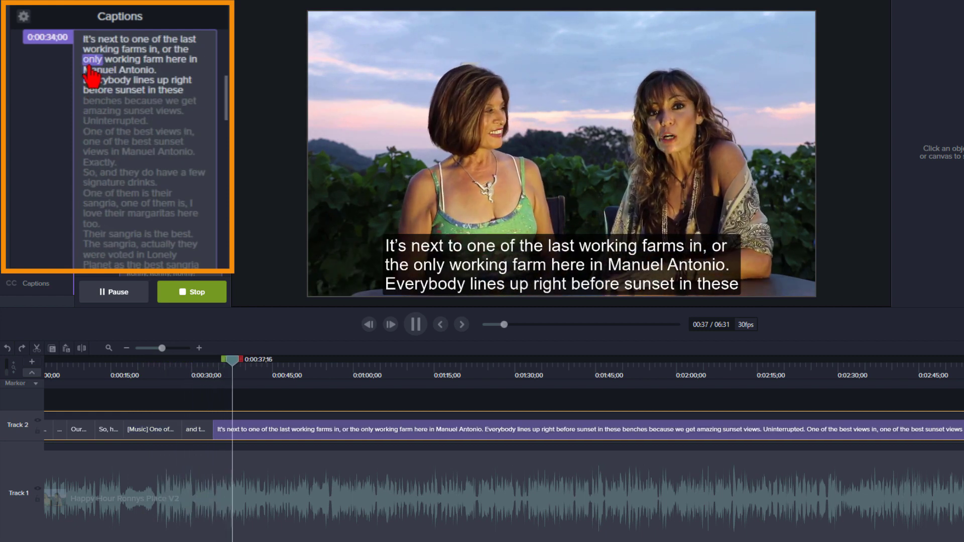
click(92, 59)
click(91, 65)
click(90, 70)
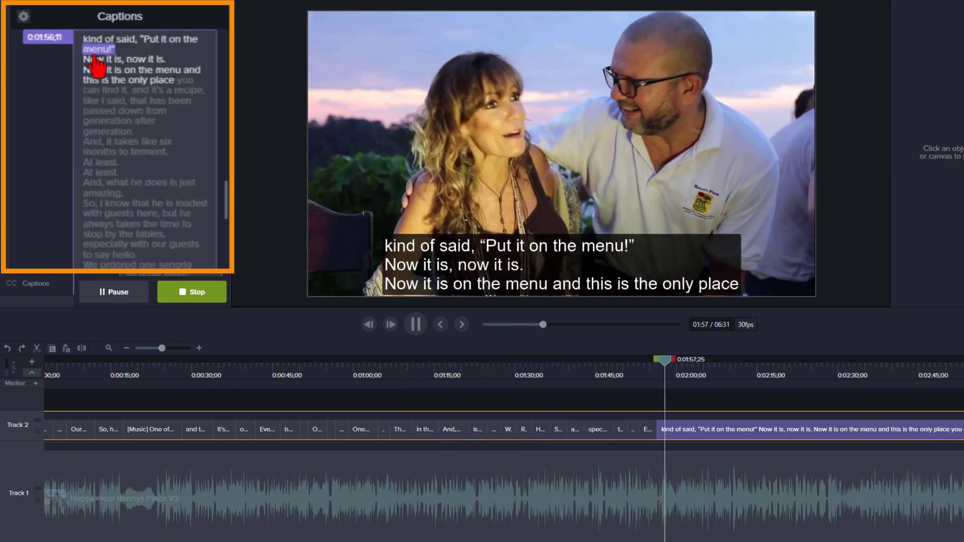
click(90, 82)
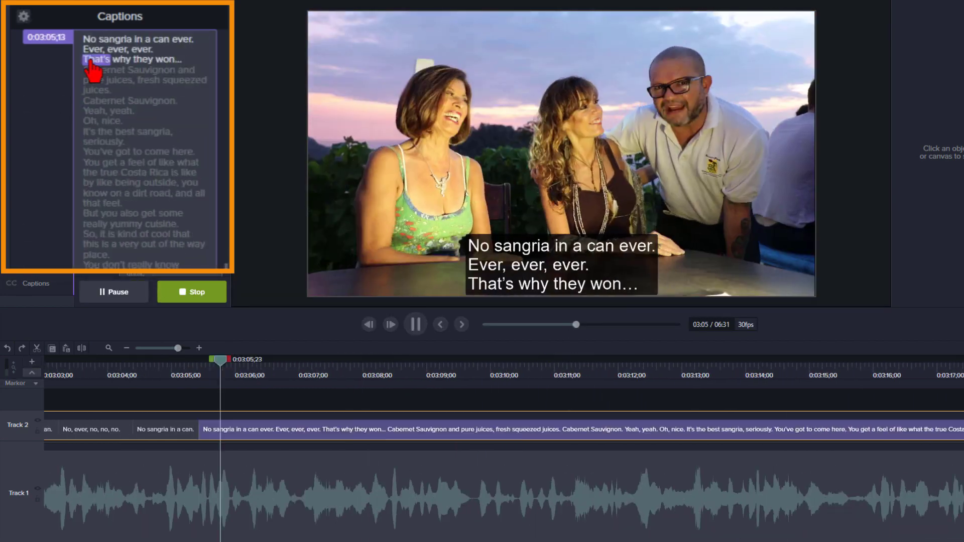
click(92, 71)
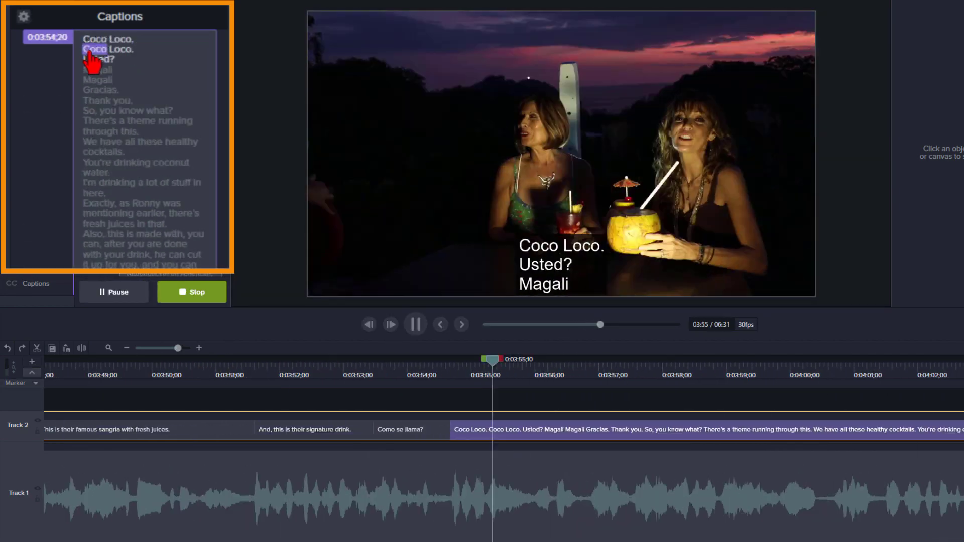
click(92, 74)
click(90, 80)
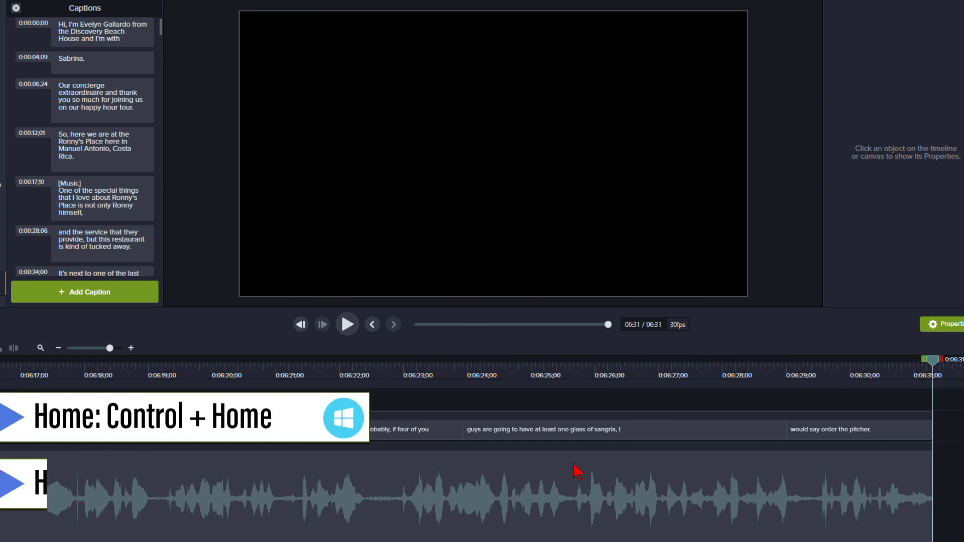
- Play the video from the start and trim the end of the second caption to 0:00:05;08, where its spoken line ends
key(ctrl+Home)
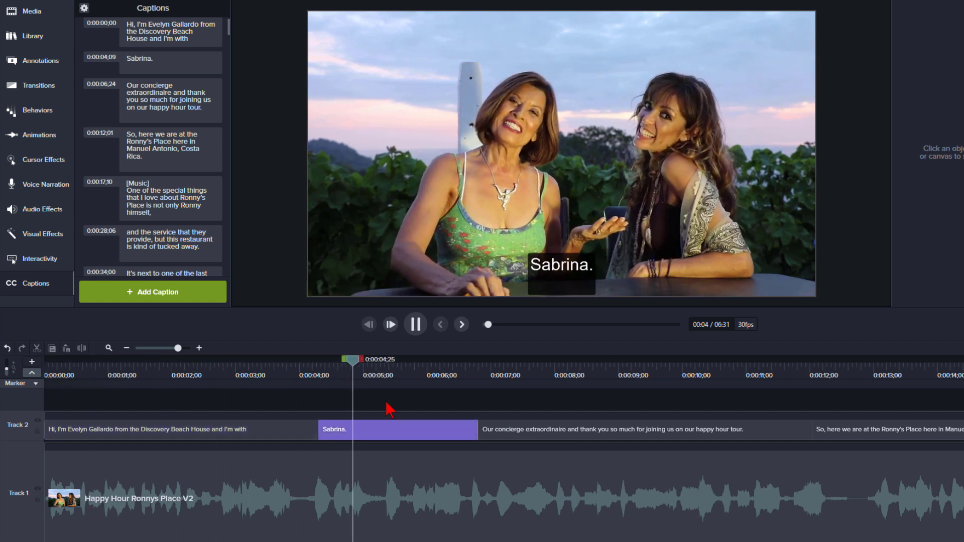
key(space)
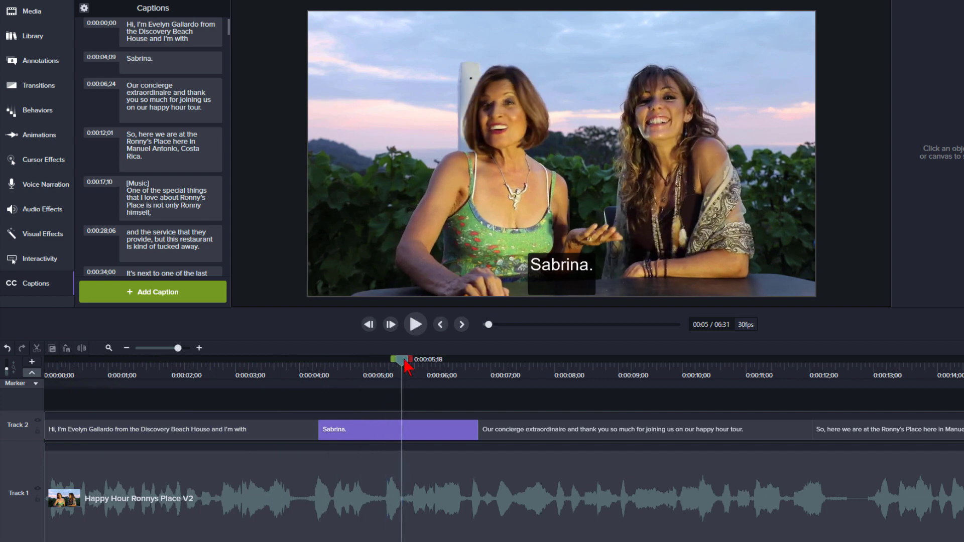
click(383, 378)
key(space)
key(space)
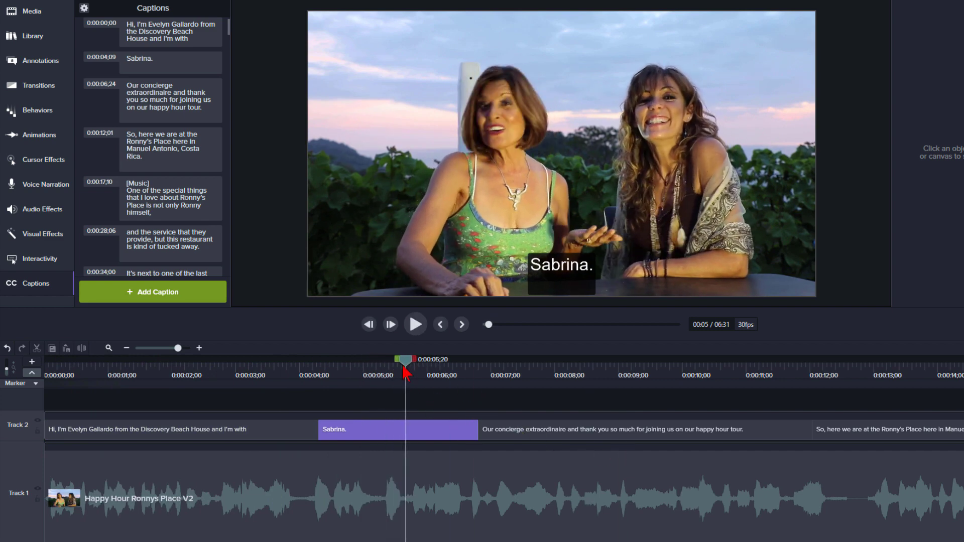
drag(405, 374, 380, 383)
drag(477, 431, 380, 437)
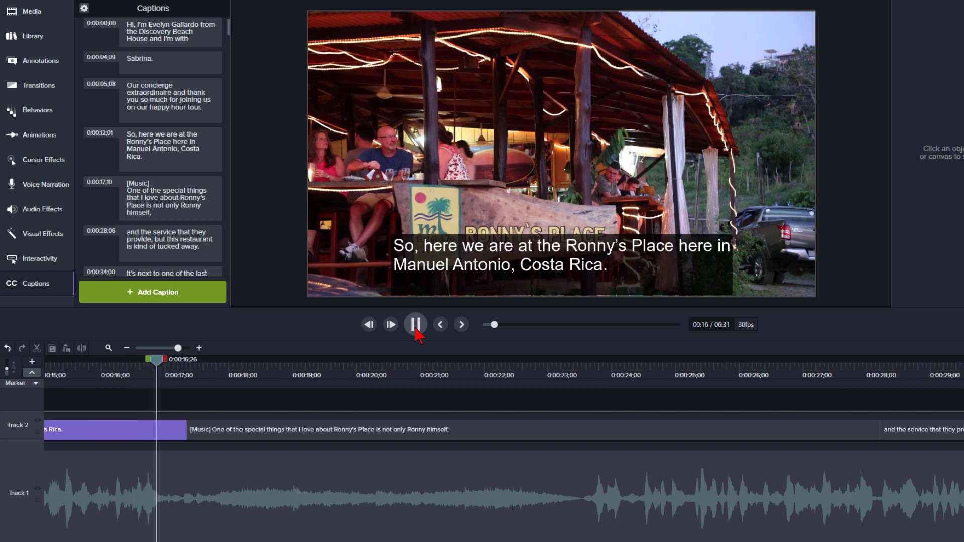
- Pause playback, place the playhead at 0:00:17;15 and split the caption beginning with "[Music]" into two
click(416, 326)
mouse_move(193, 358)
mouse_down()
mouse_move(173, 360)
mouse_move(197, 366)
mouse_up()
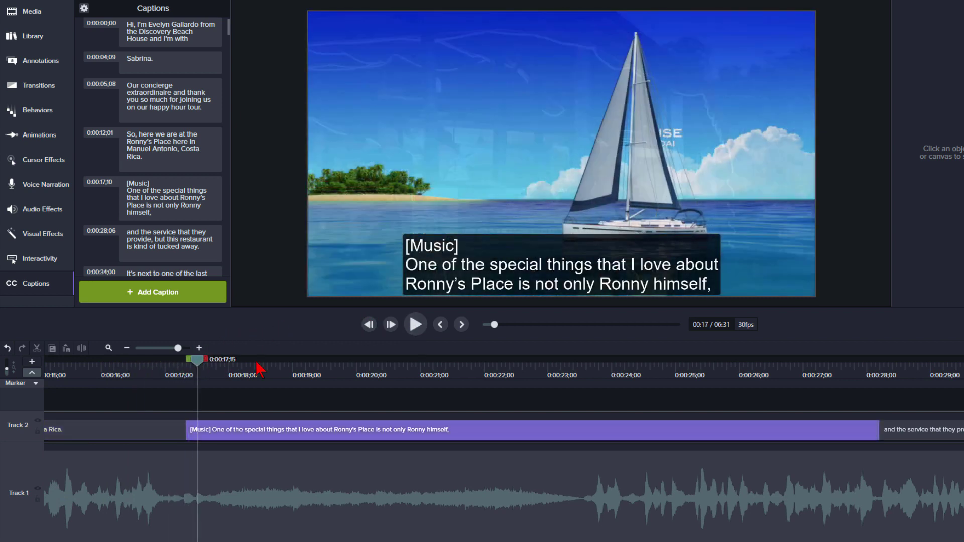
right_click(390, 429)
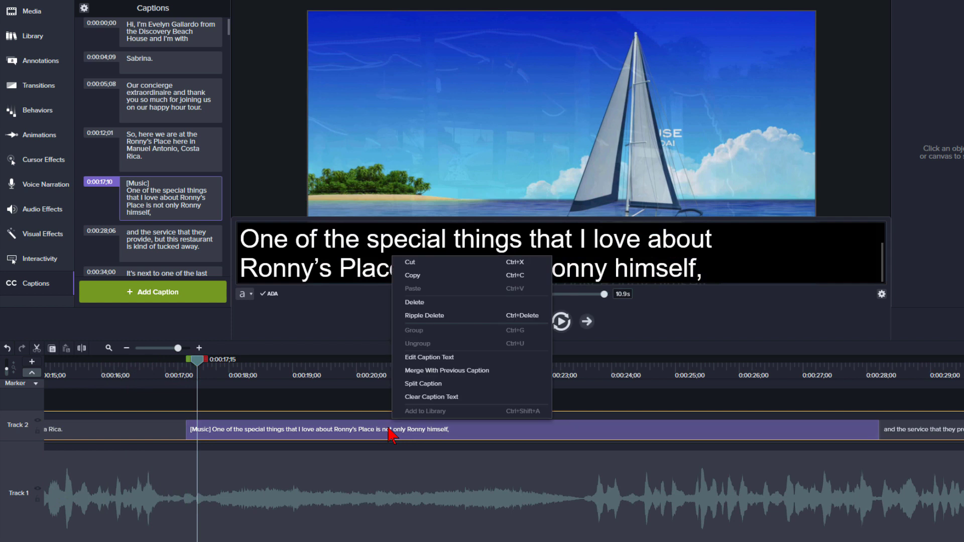
click(447, 390)
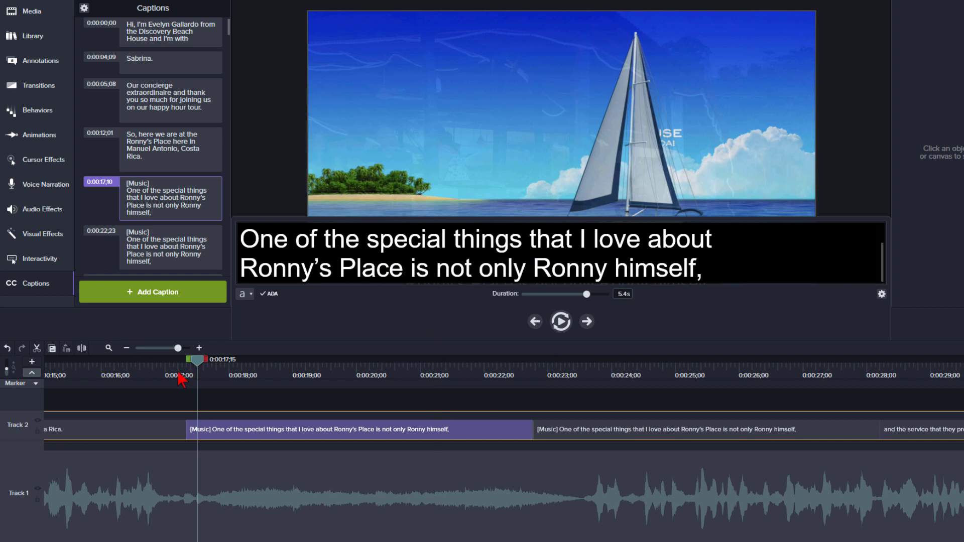
- Cut all text after "[Music]" from the caption at 0:00:17;10
scroll(560, 253, up, 2)
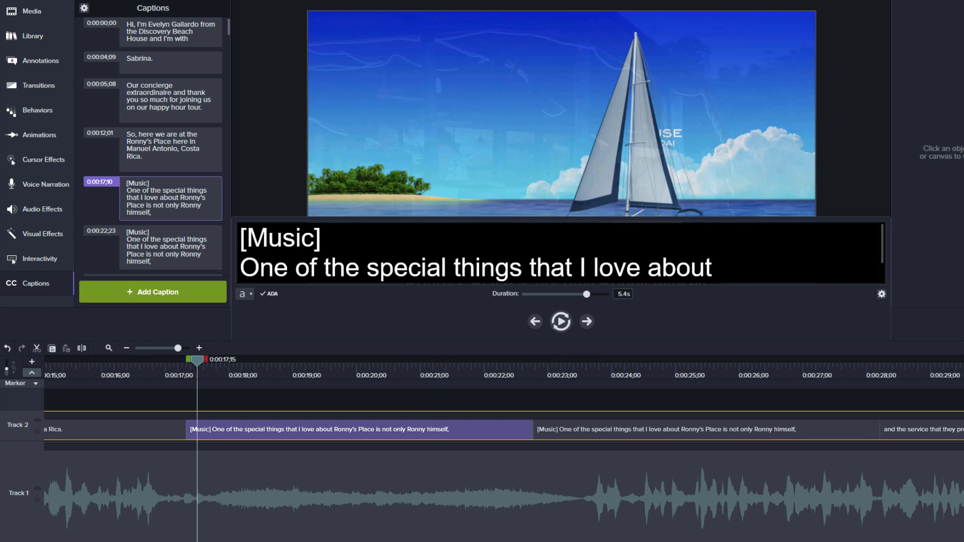
drag(240, 267, 734, 282)
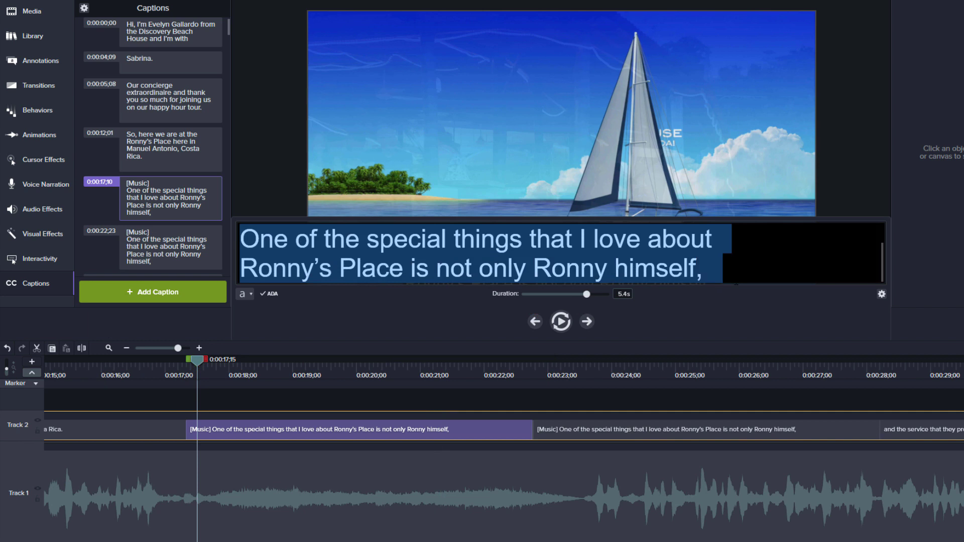
key(ctrl+x)
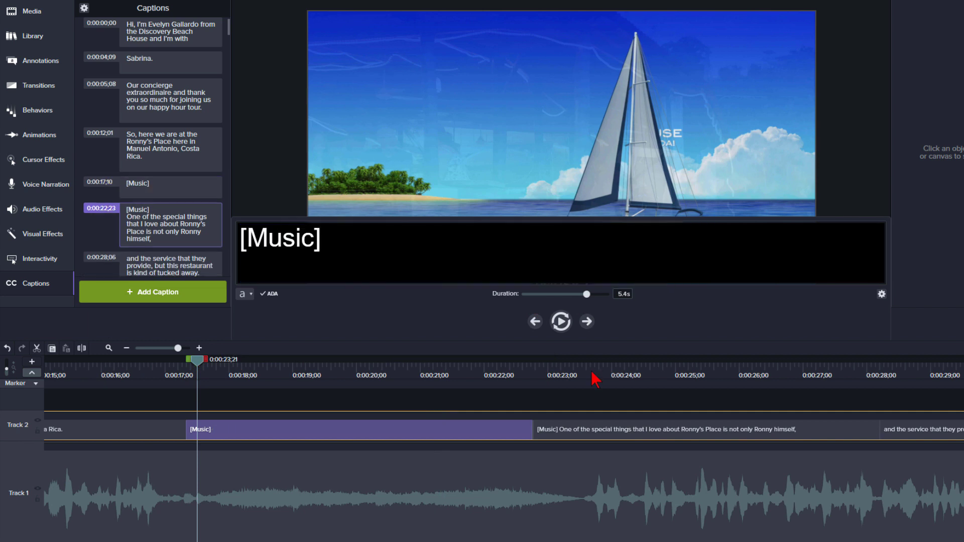
- Delete the "[Music]" line from the caption at 0:00:22;23 so it begins with "One of the special things"
click(589, 374)
scroll(452, 251, up, 1)
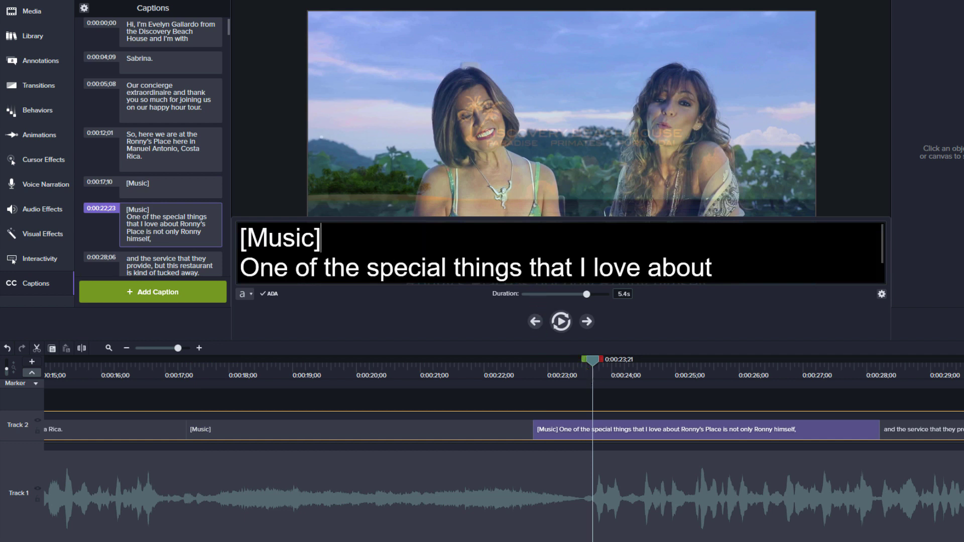
drag(322, 239, 236, 236)
key(Delete)
key(Delete)
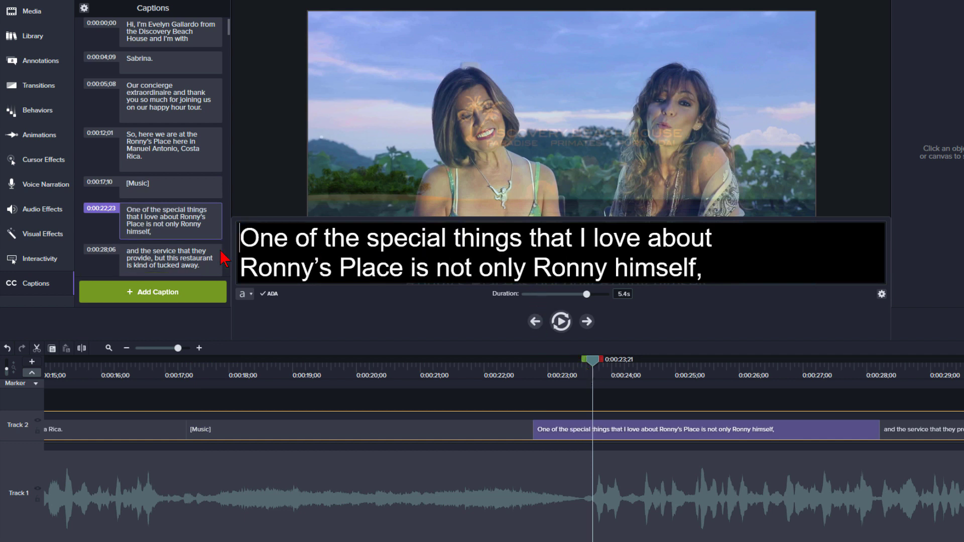
- Play from 0:00:16;15 and extend the "[Music]" caption to 0:00:23;16, where the next spoken line begins
click(167, 378)
drag(168, 372, 133, 373)
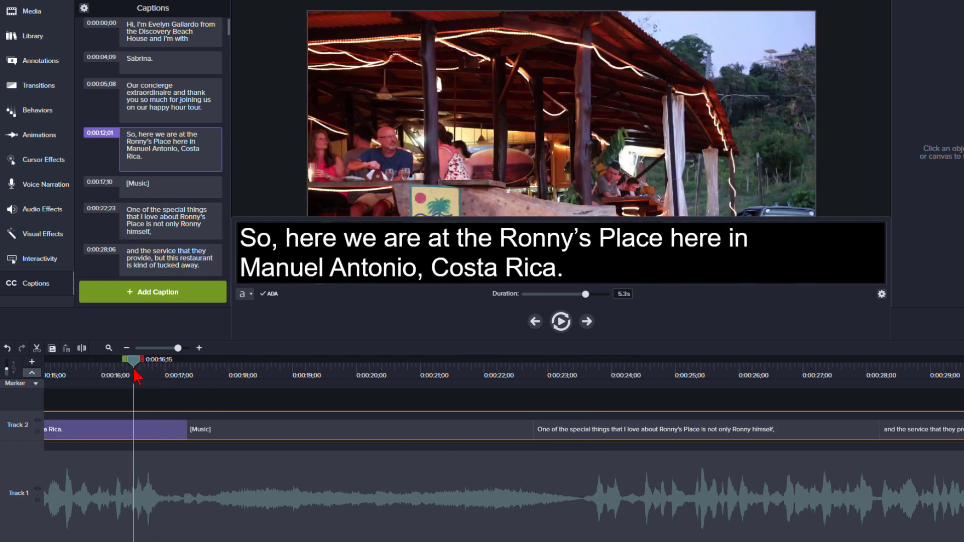
key(space)
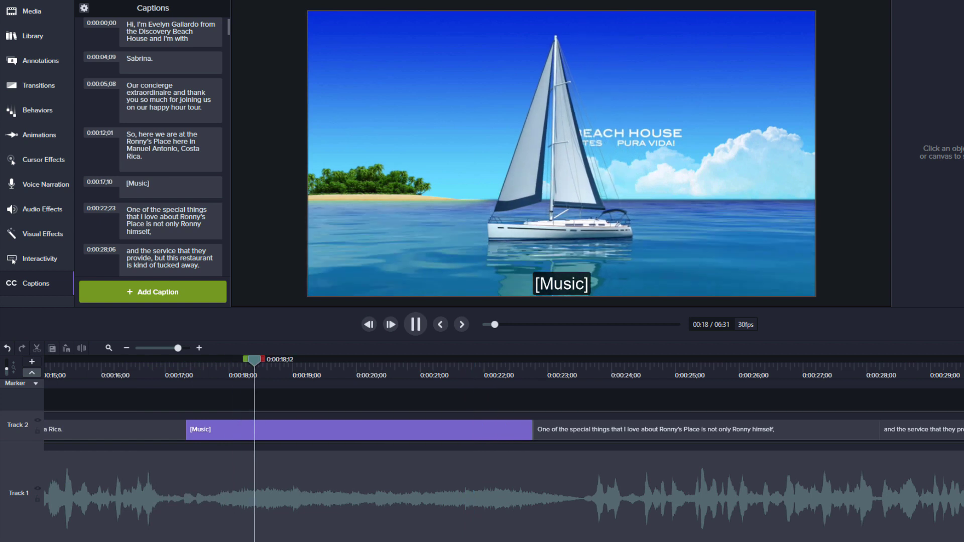
drag(534, 431, 581, 431)
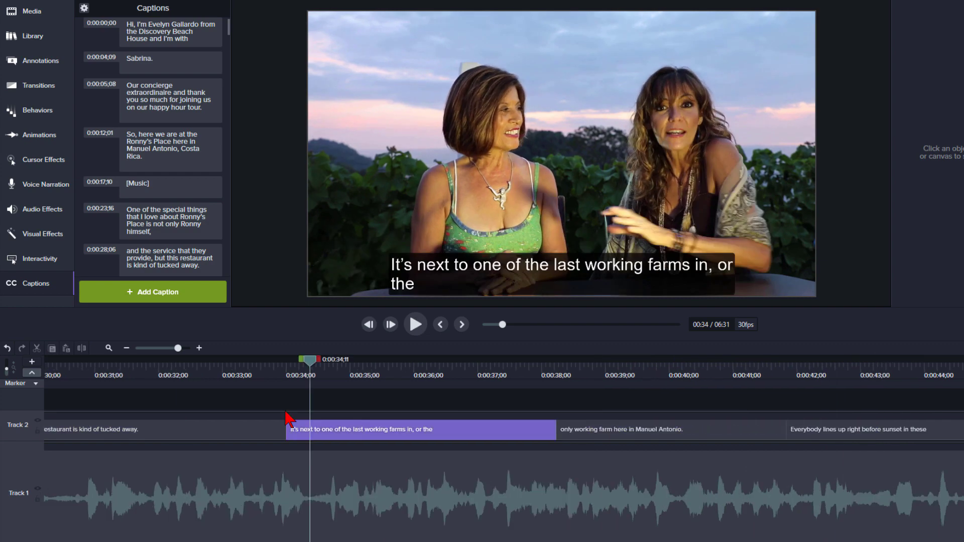
- Continue playback and retime captions, starting "in the Lonely Planet Travel book." at 0:01:13;04 and the caption after "here comes" at 0:01:29;26
click(564, 435)
key(space)
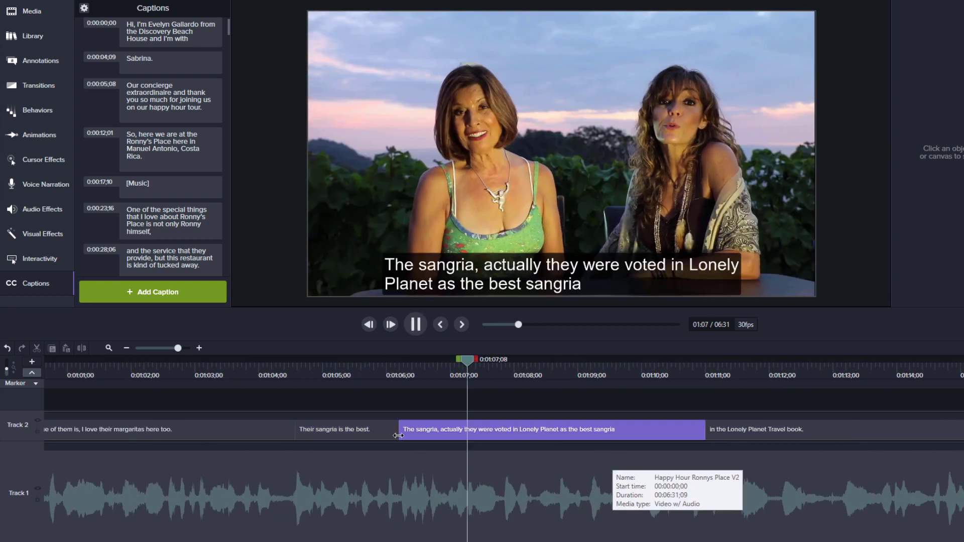
key(space)
click(924, 428)
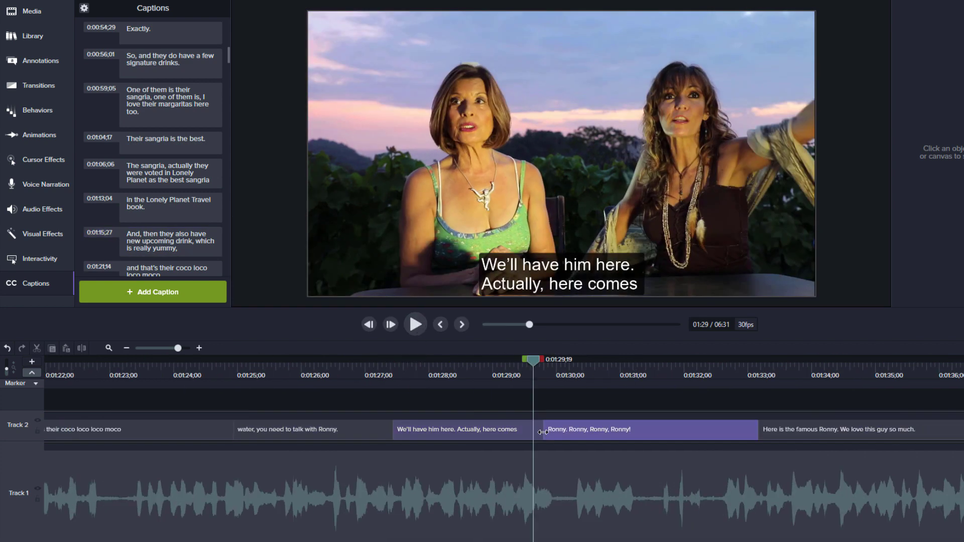
click(545, 430)
drag(533, 360, 568, 366)
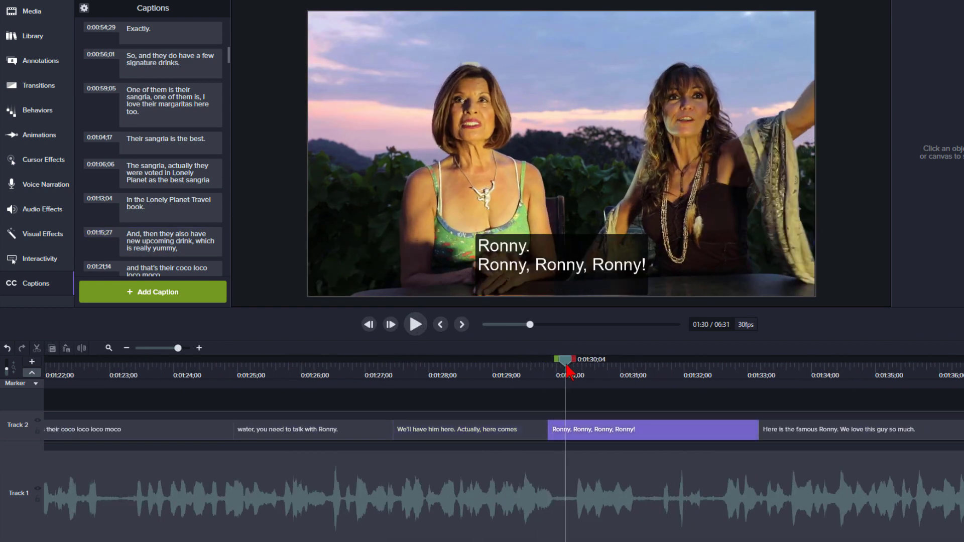
- Cut the single-name first line from the caption at 0:01:29;26 and remove the empty line left above the remaining text
click(534, 256)
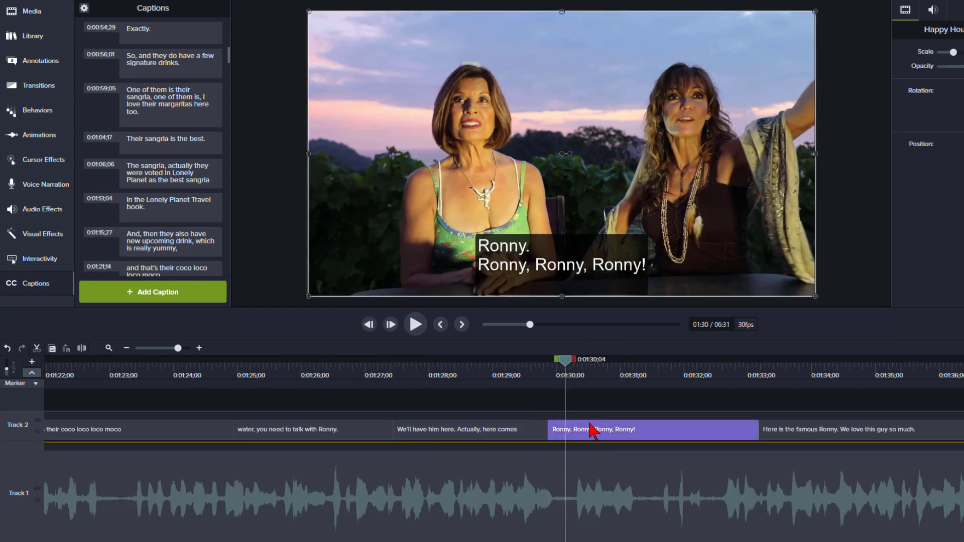
double_click(593, 430)
drag(319, 238, 232, 236)
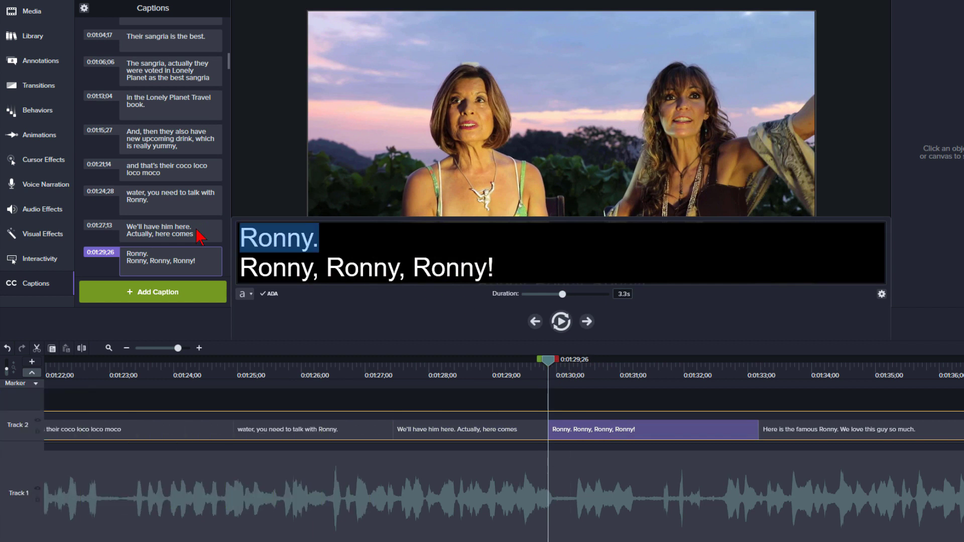
key(ctrl+x)
key(Delete)
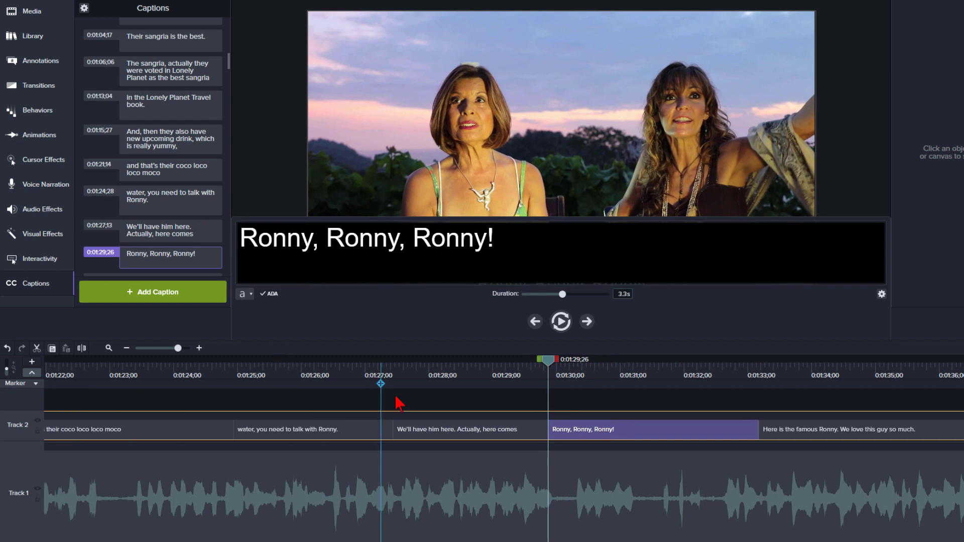
- Join the two lines of the caption at 0:01:27;13 and paste the cut name after "Actually, here comes"
click(441, 433)
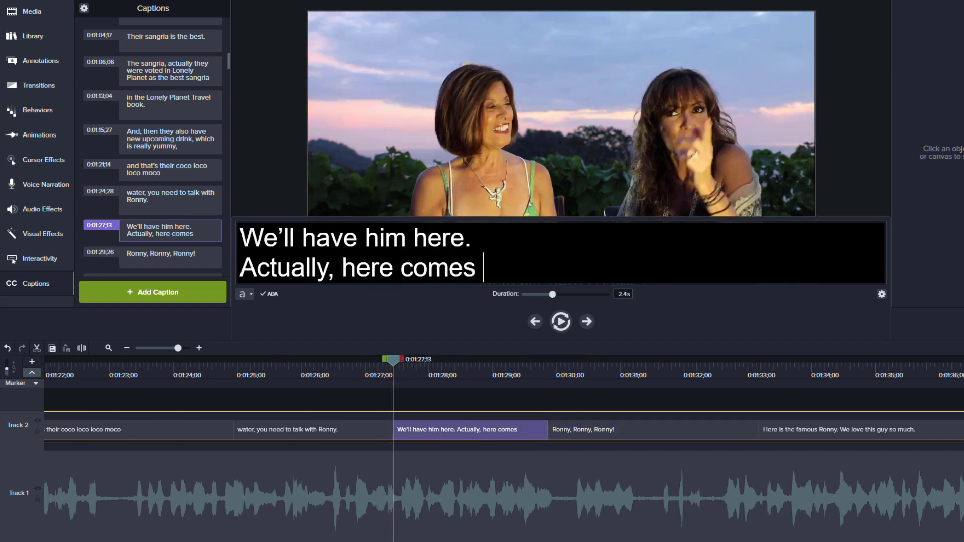
key(Delete)
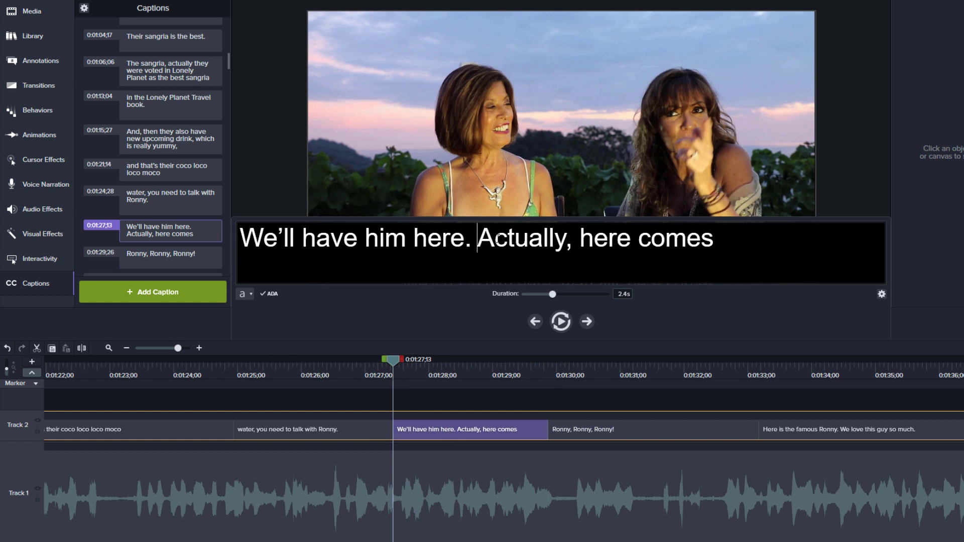
click(720, 238)
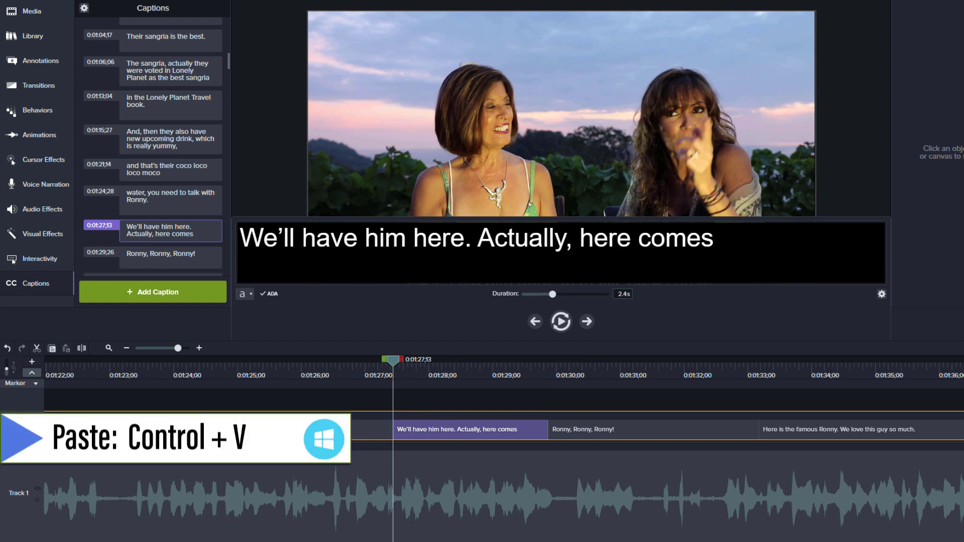
key(ctrl+v)
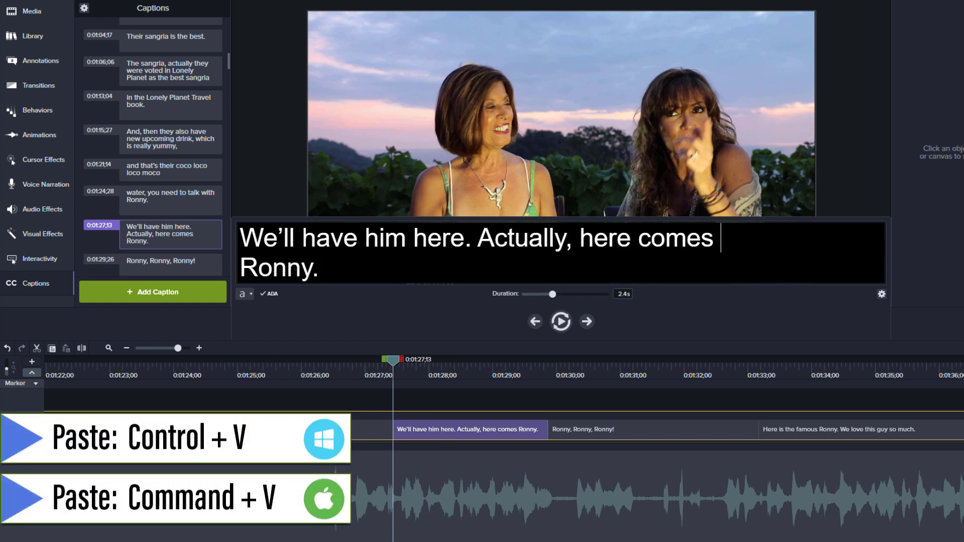
- Play the video on to about 0:02:36;17 and delete the "Here." line above "Well, our sangria is not like"
click(415, 322)
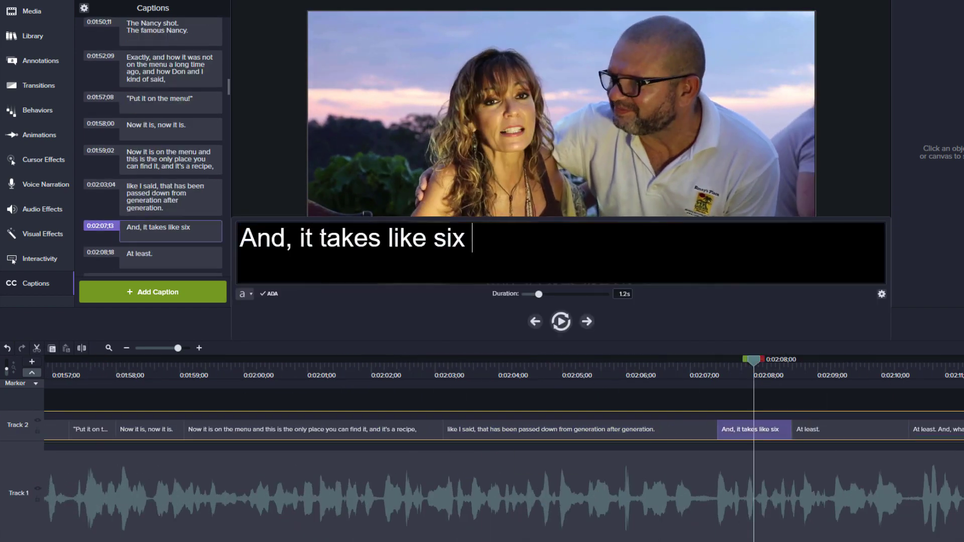
key(space)
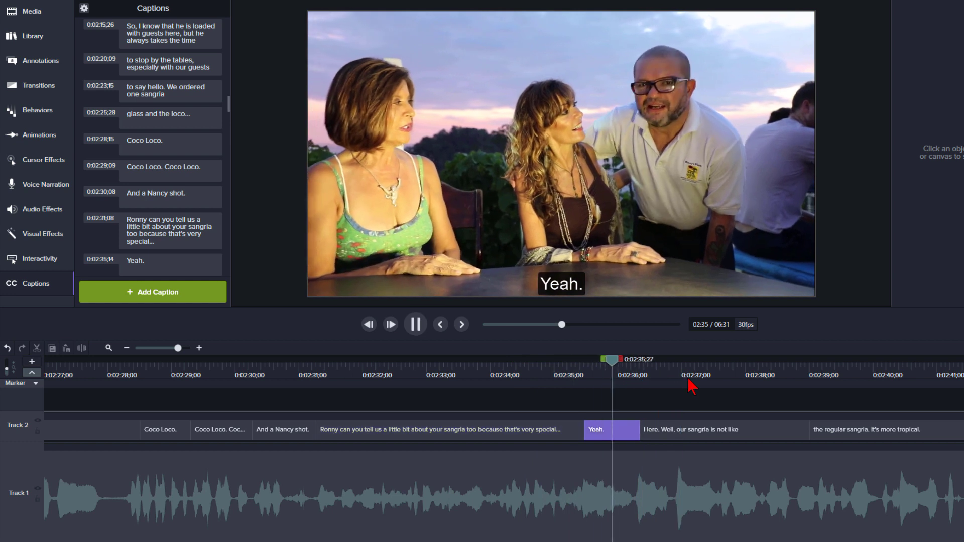
key(space)
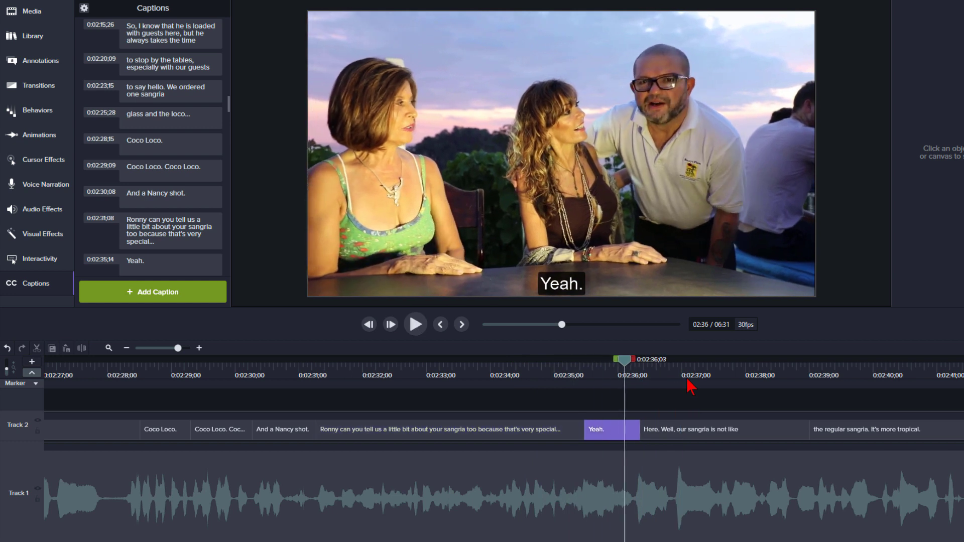
key(space)
click(667, 436)
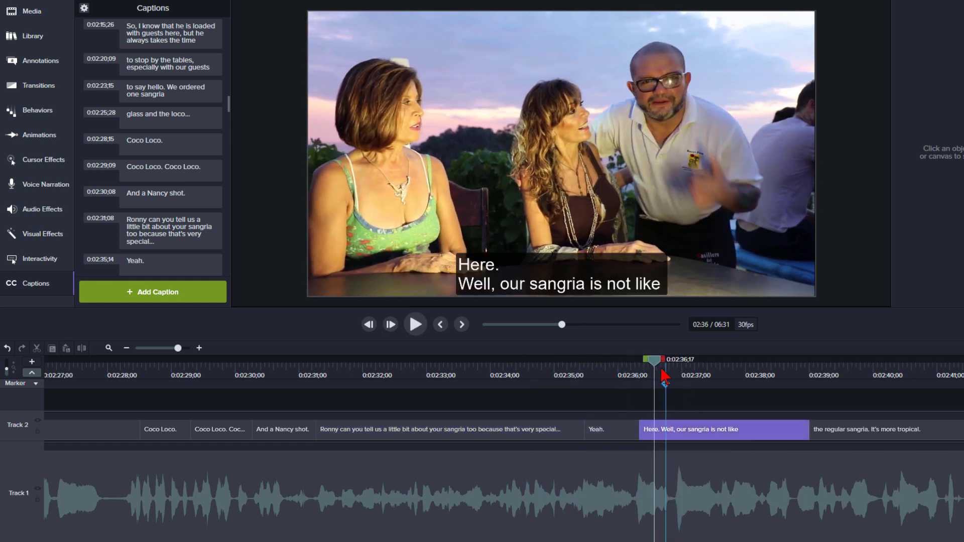
double_click(718, 439)
key(shift+End)
key(BackSpace)
key(Delete)
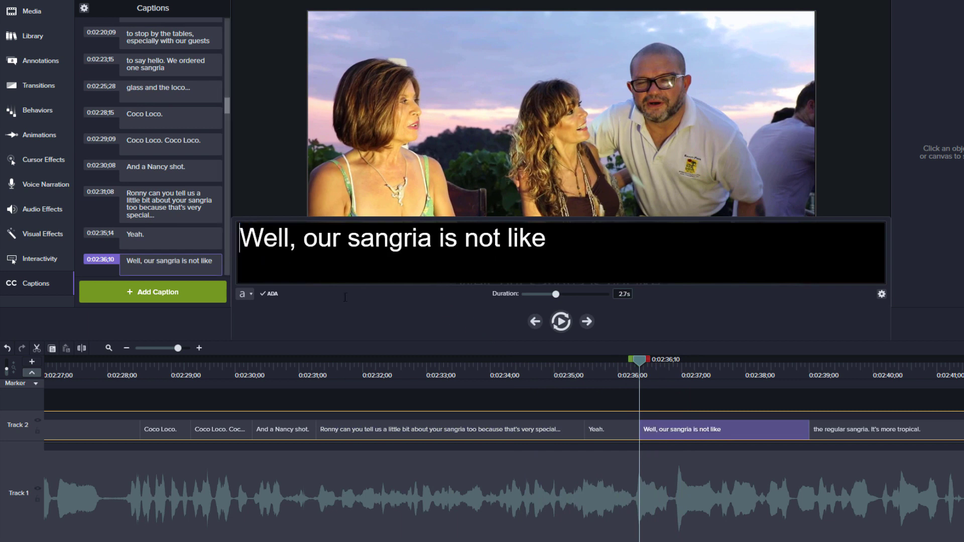
- Change the "Yeah." caption at 0:02:35;14 to "Yeah. (...here.)"
click(609, 436)
text(. ()
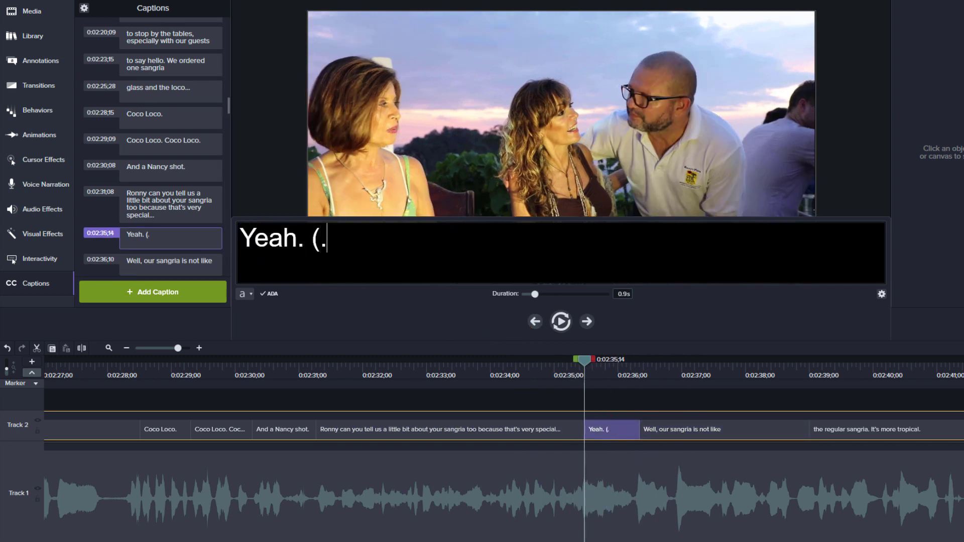
text(...Here)
key(BackSpace)
key(BackSpace)
key(BackSpace)
key(BackSpace)
text(here.)
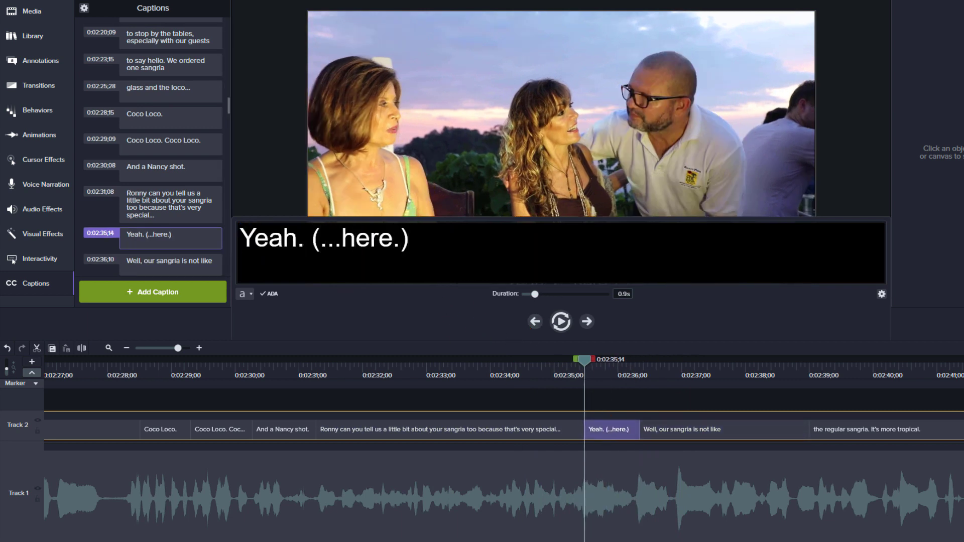
- Resume playback and move the start of the caption "We use more tropical fruit, like mango, like" to about 0:02:41;19
click(512, 376)
key(space)
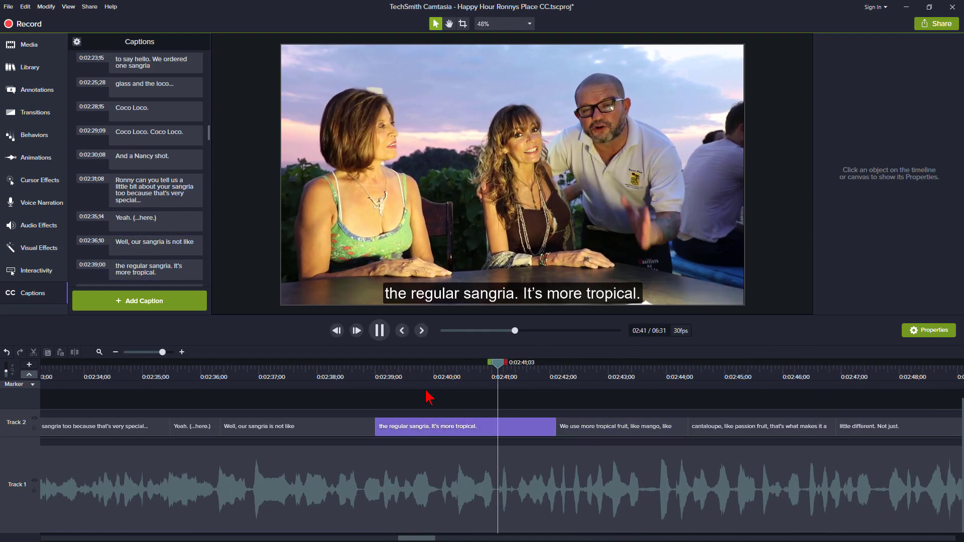
key(space)
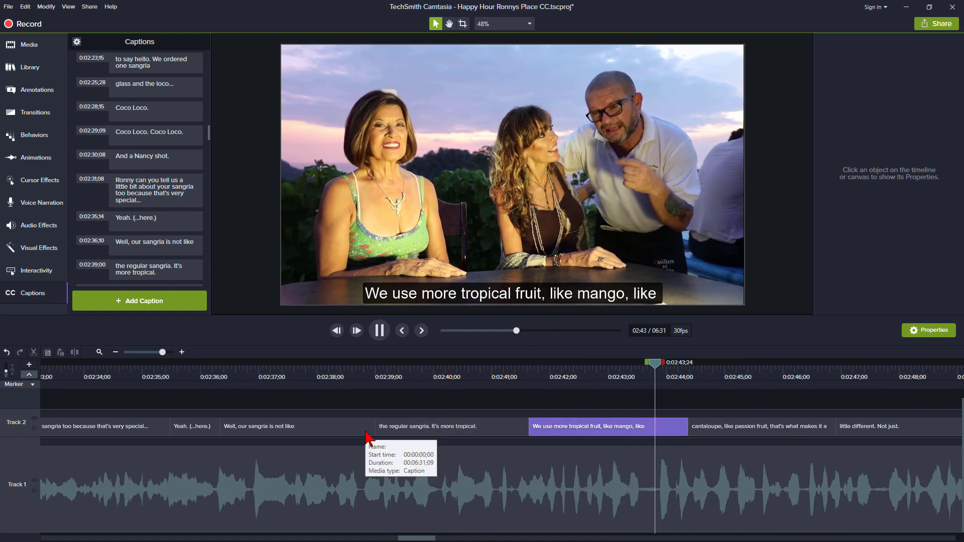
key(space)
click(824, 427)
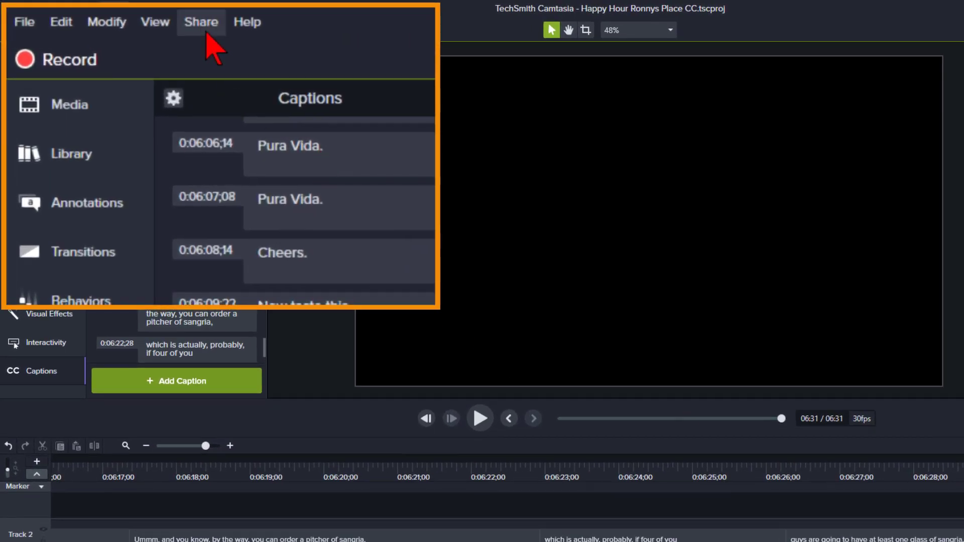
- Export the captions as a SubRip (.srt) file named "Happy Hour Ronnys Place CC" and open the exported file
click(202, 31)
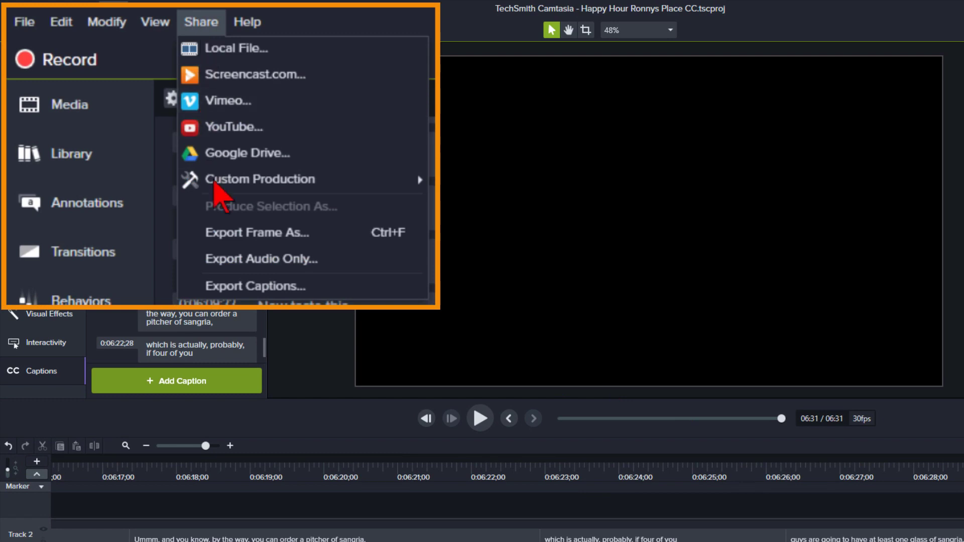
click(224, 284)
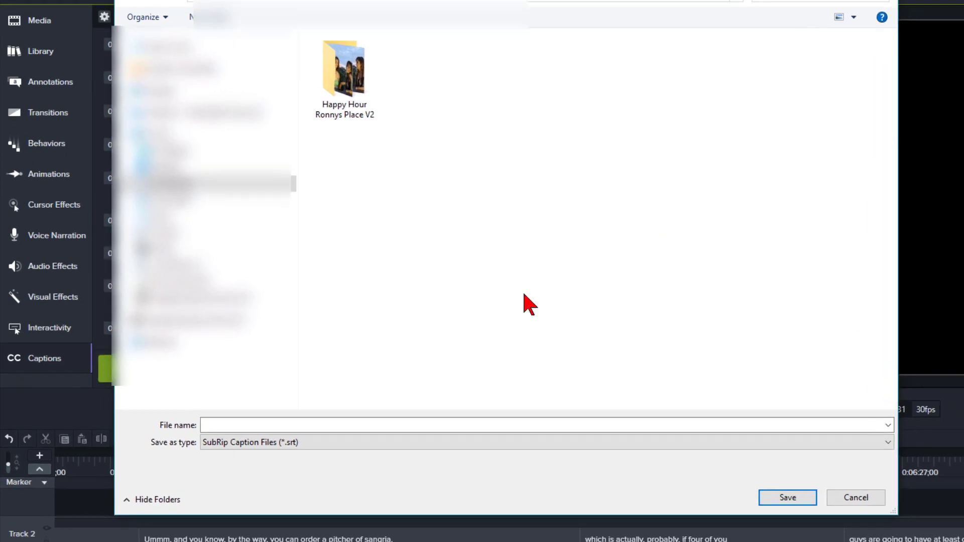
click(364, 435)
text(Happy Hour T)
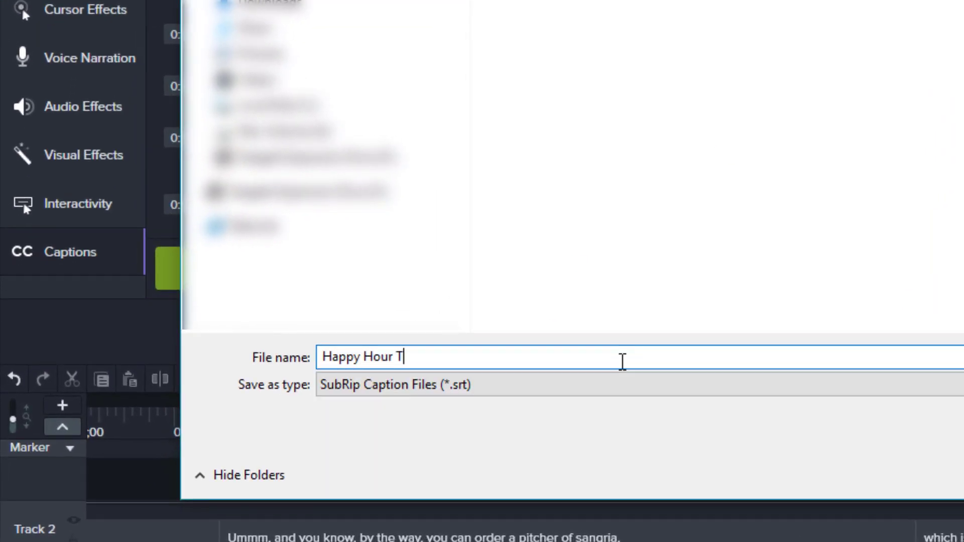
text(our Ronnys Place CC)
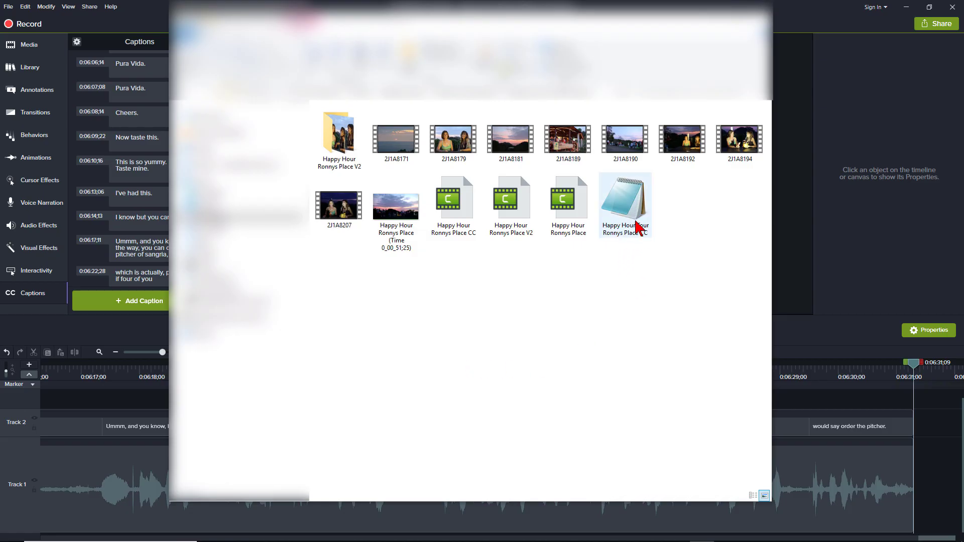
double_click(637, 221)
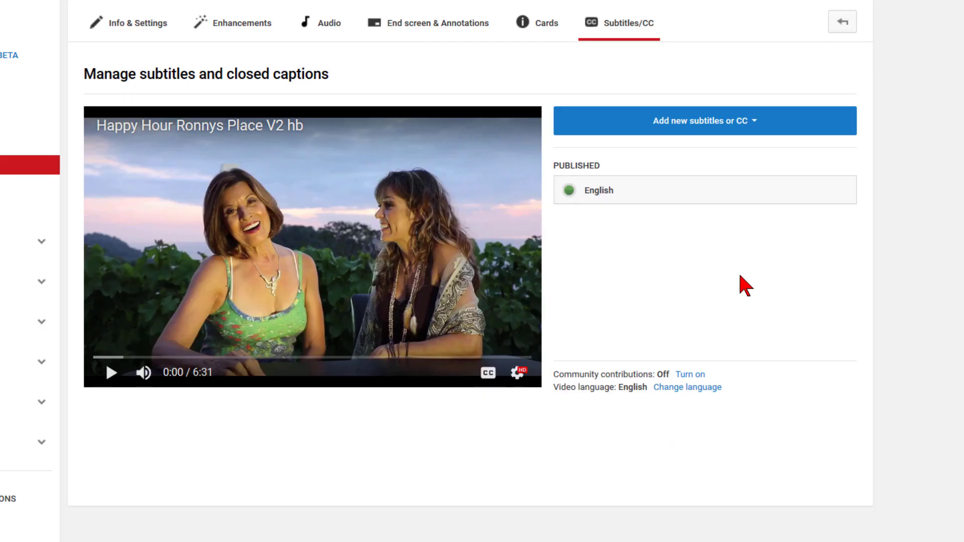
- In YouTube's subtitle manager, open the video's published English subtitles and unpublish them
click(686, 198)
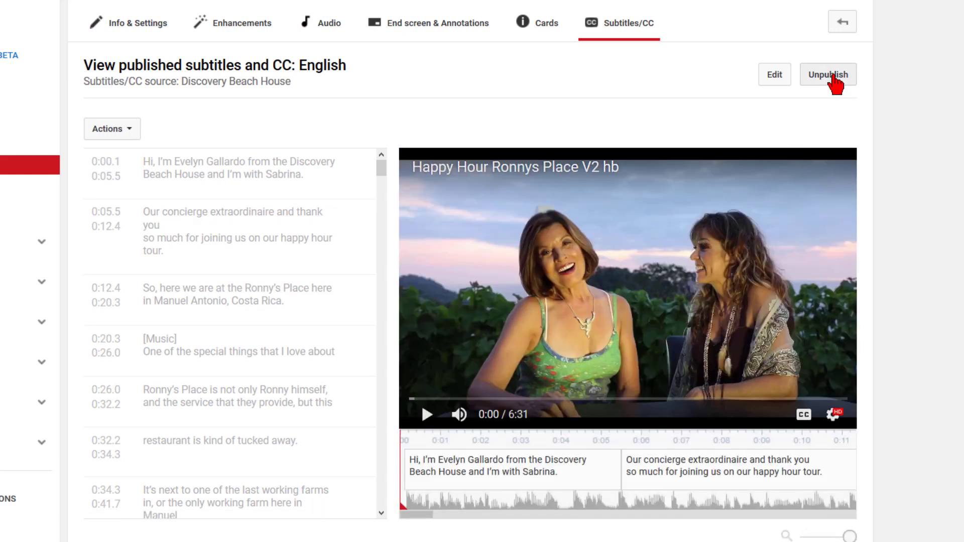
click(832, 76)
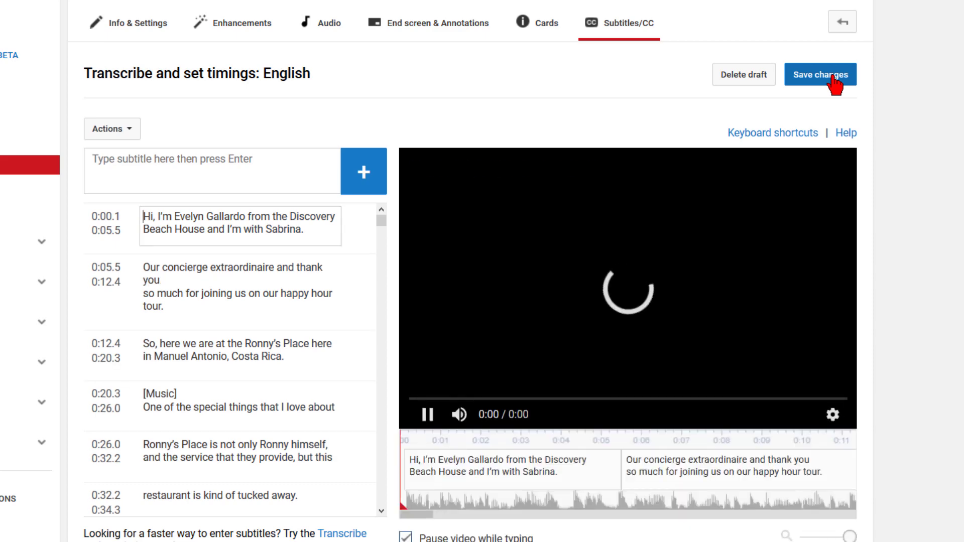
- Delete the unpublished draft of the video's English subtitles and confirm the deletion
click(765, 85)
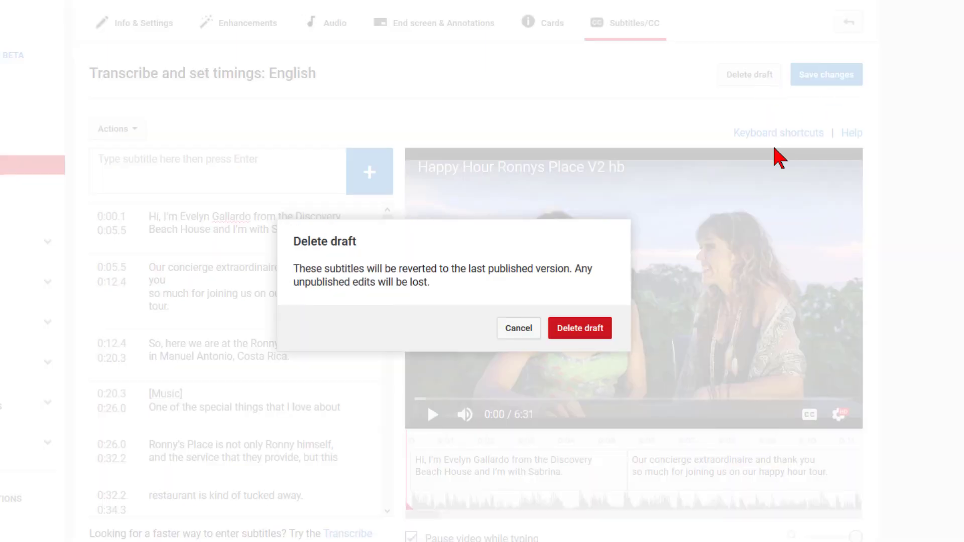
click(582, 328)
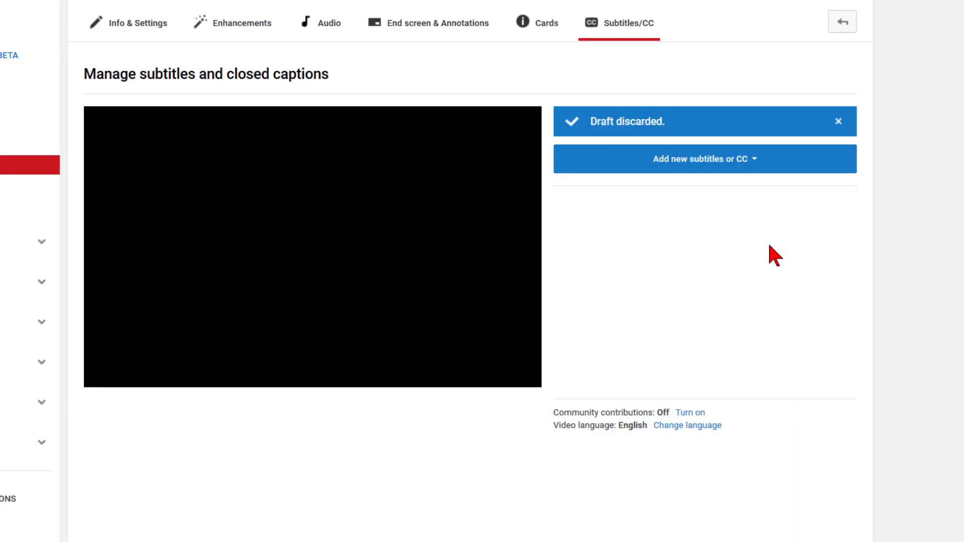
- Add new English subtitles by uploading "Happy Hour Tour Ronnys Place CC.srt" as a subtitles file, and save the changes
click(707, 173)
click(605, 187)
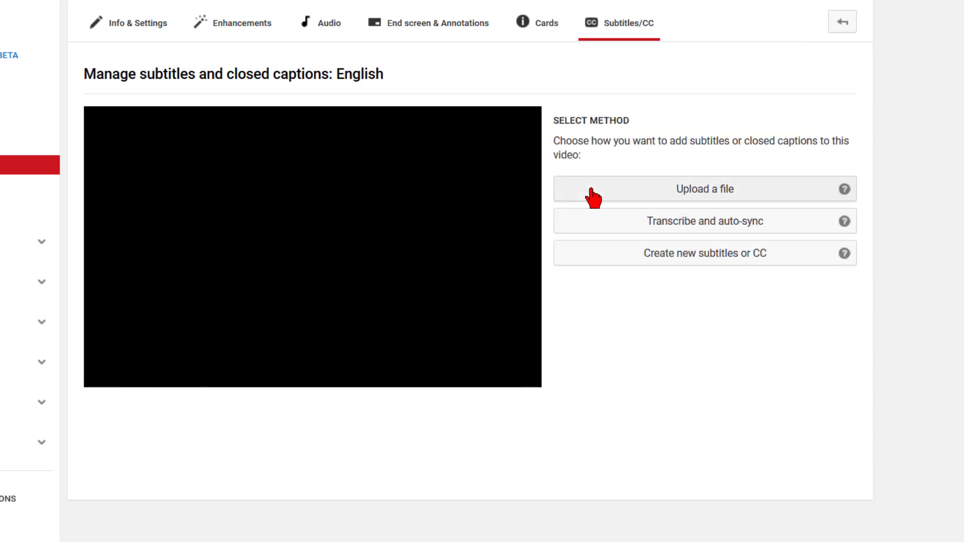
click(692, 196)
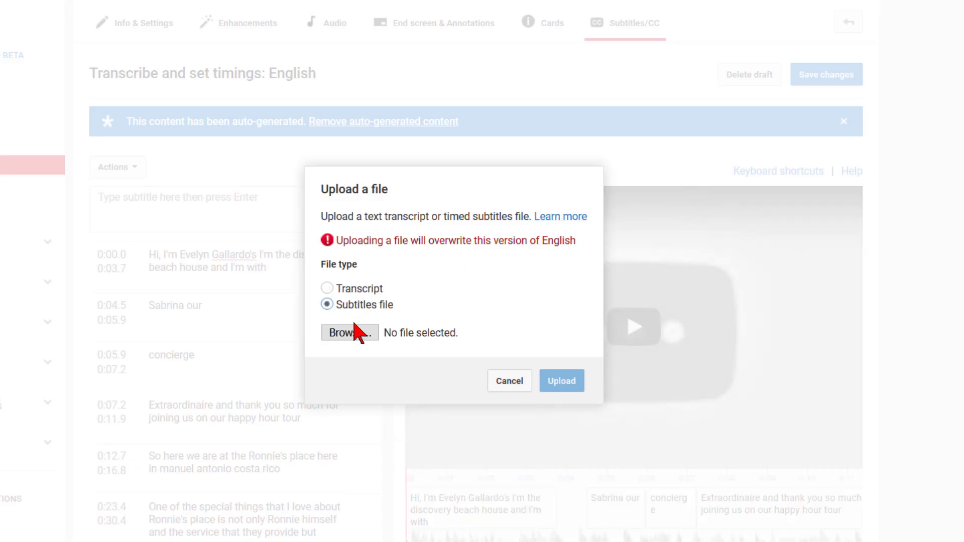
click(354, 331)
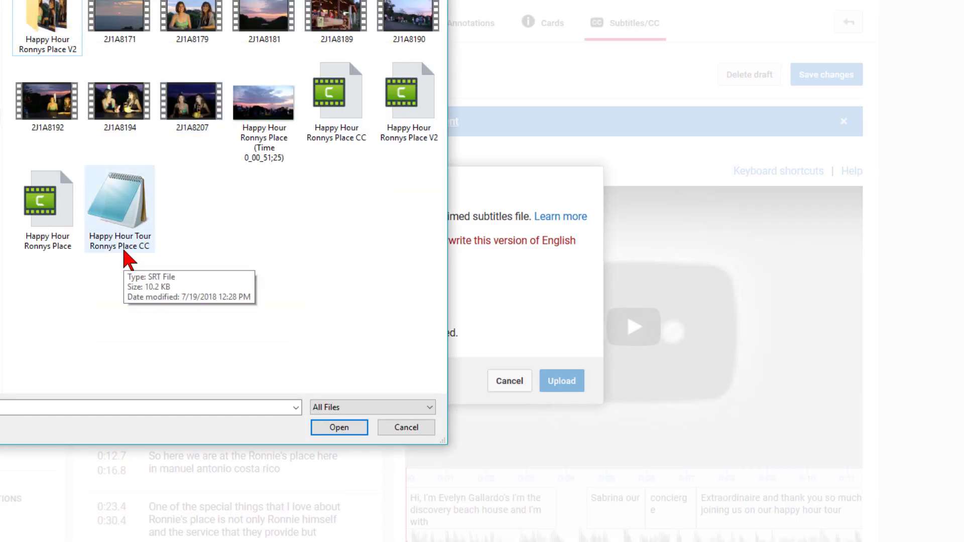
double_click(136, 224)
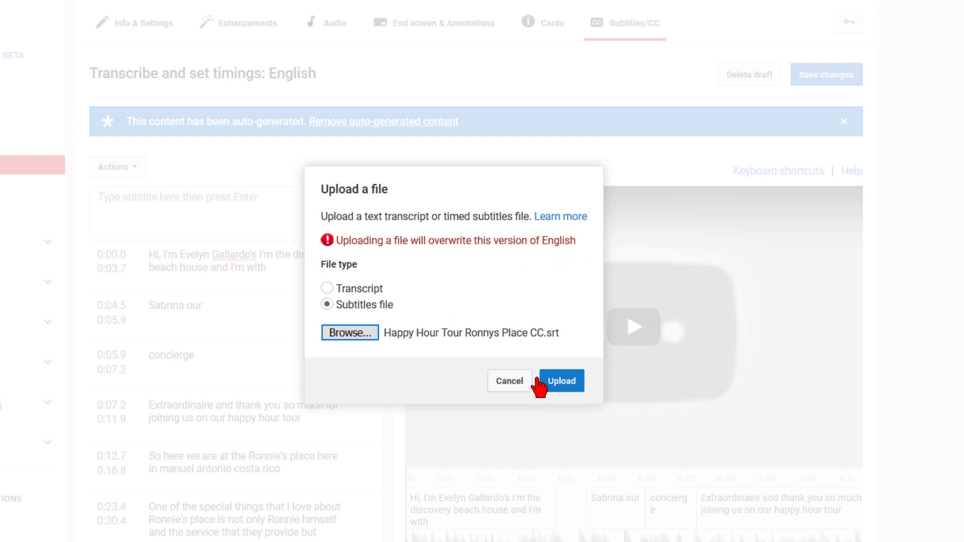
click(555, 382)
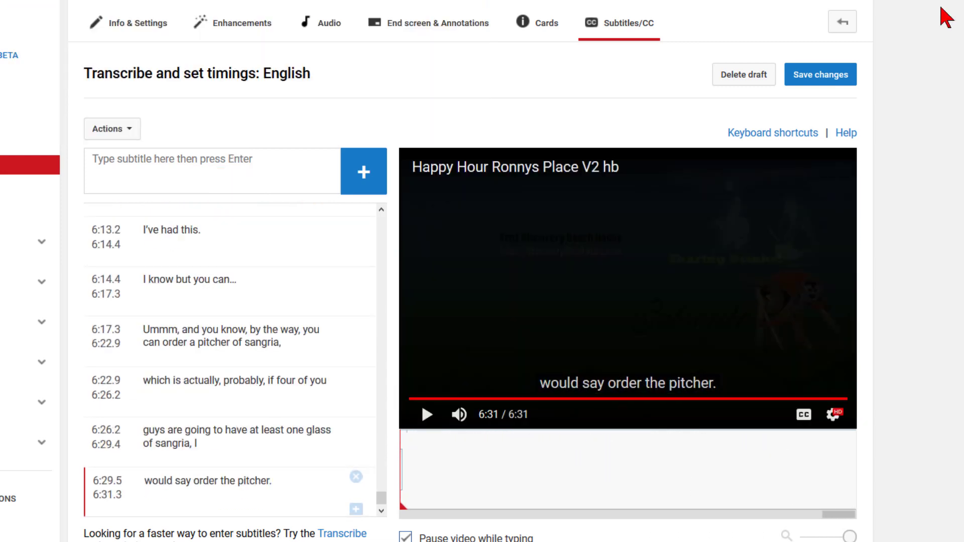
click(830, 79)
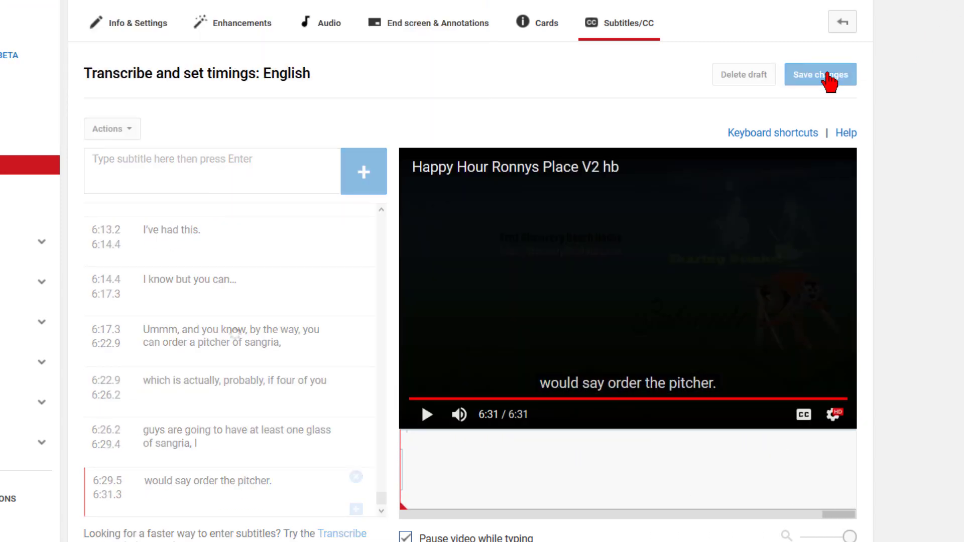